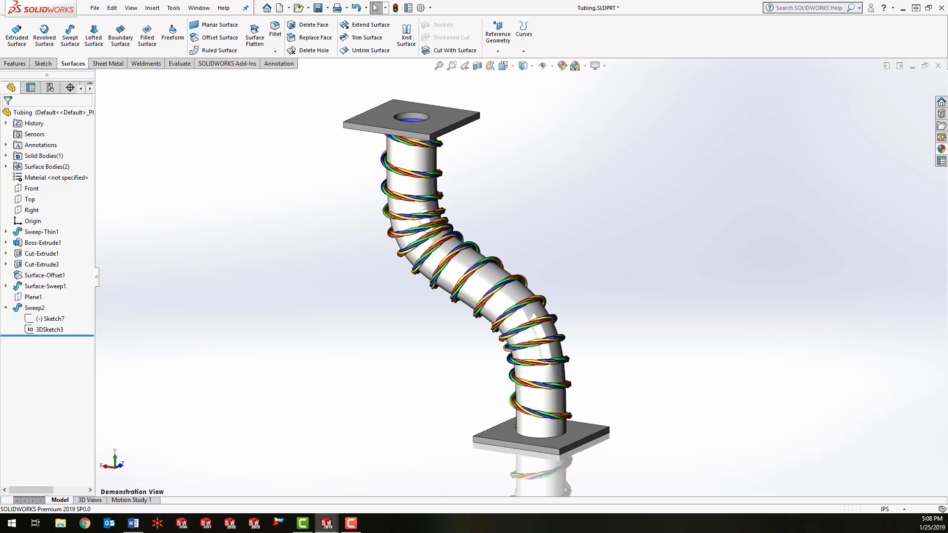
Step: Show the list of open part documents from the Window menu
left_click(200, 8)
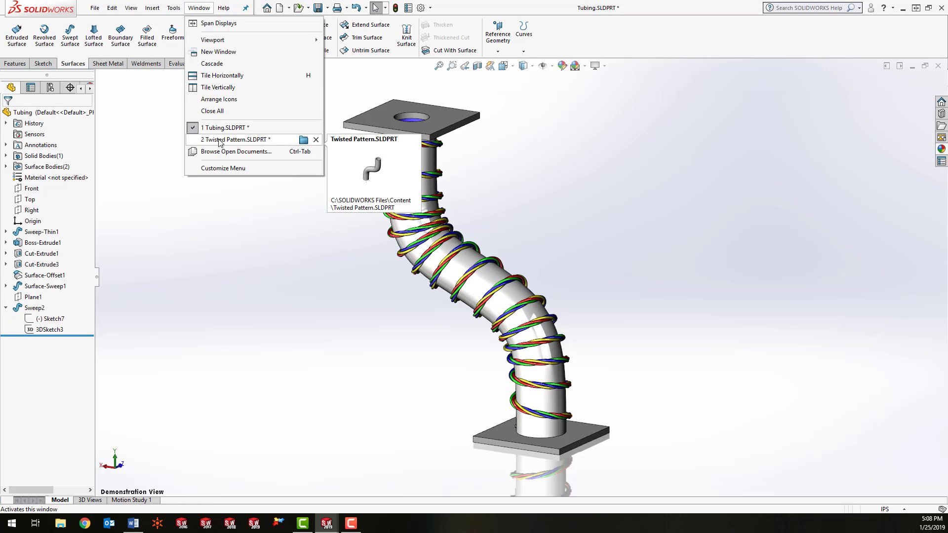
Step: In Twisted Pattern, sketch a horizontal line from the origin on the Front plane
left_click(235, 142)
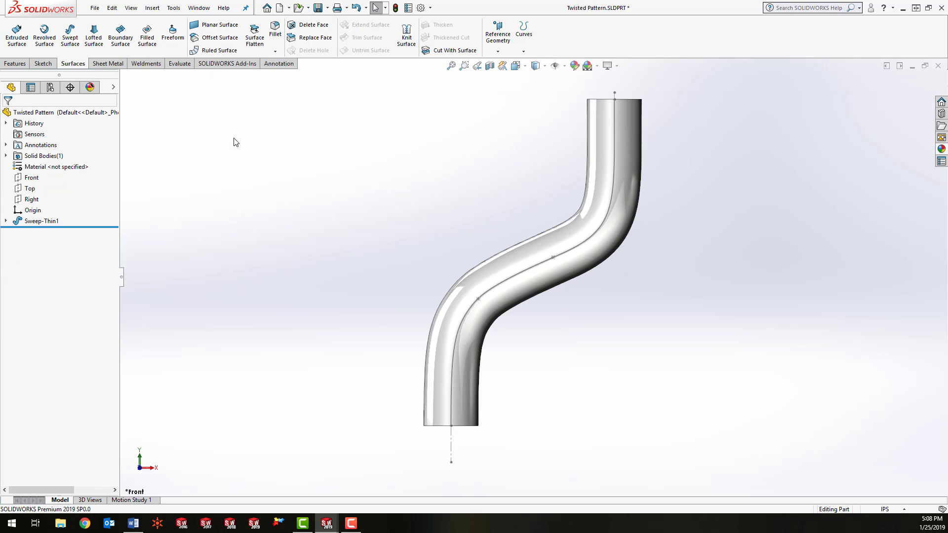
left_click(32, 178)
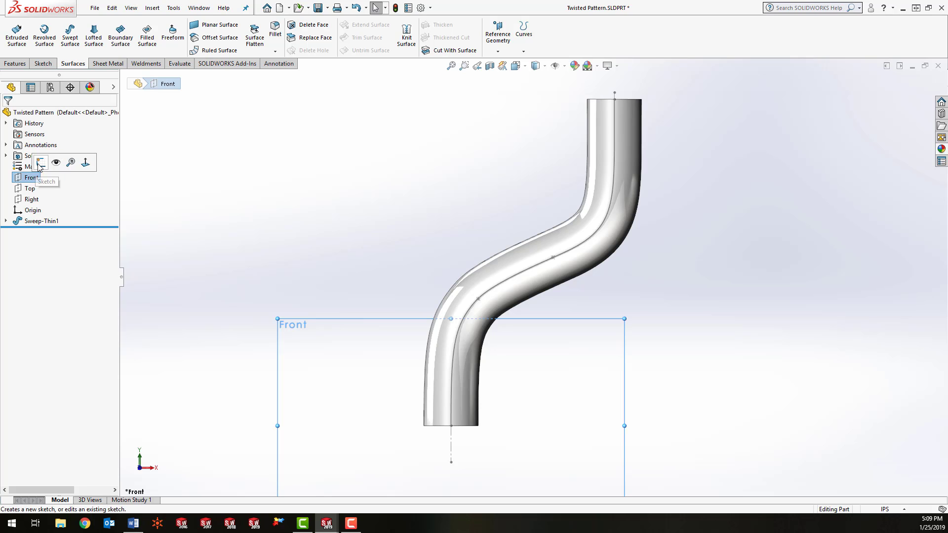
left_click(41, 166)
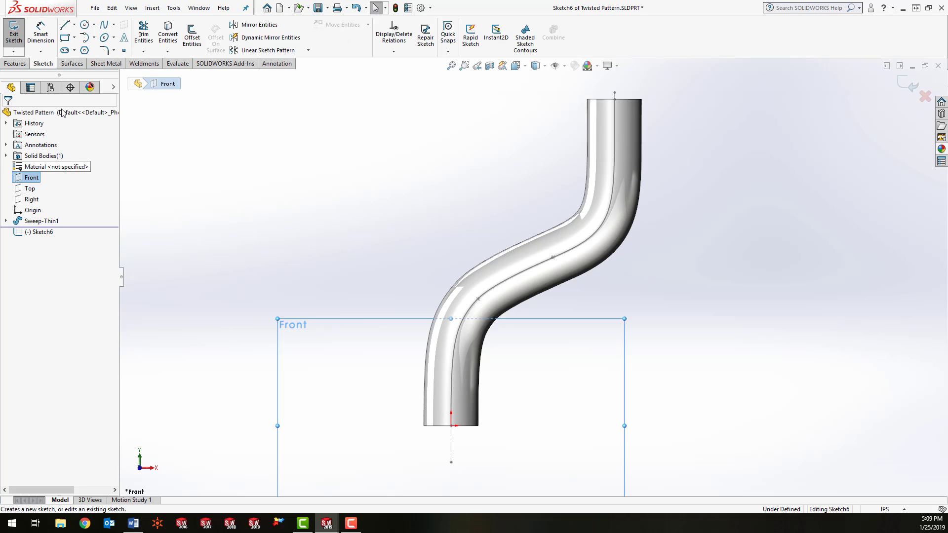
left_click(65, 24)
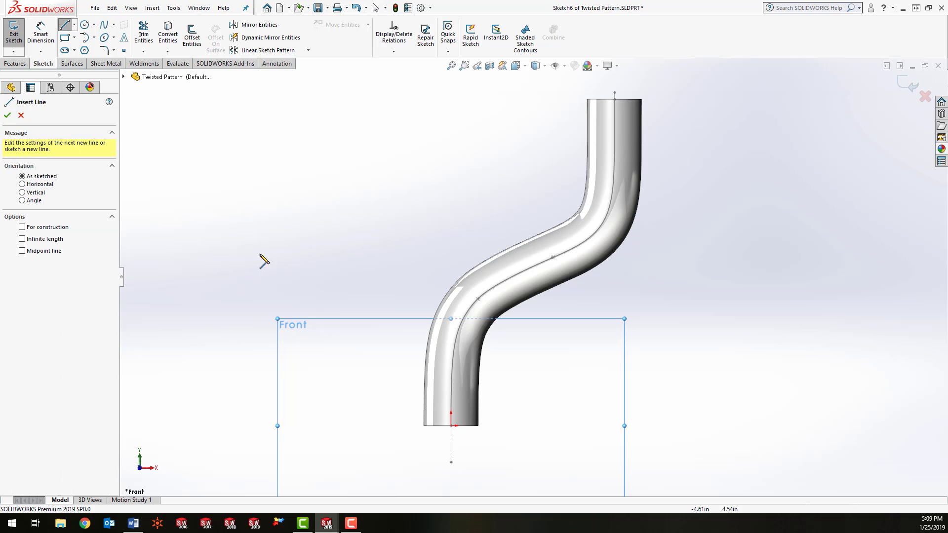
left_click(450, 425)
left_click(451, 426)
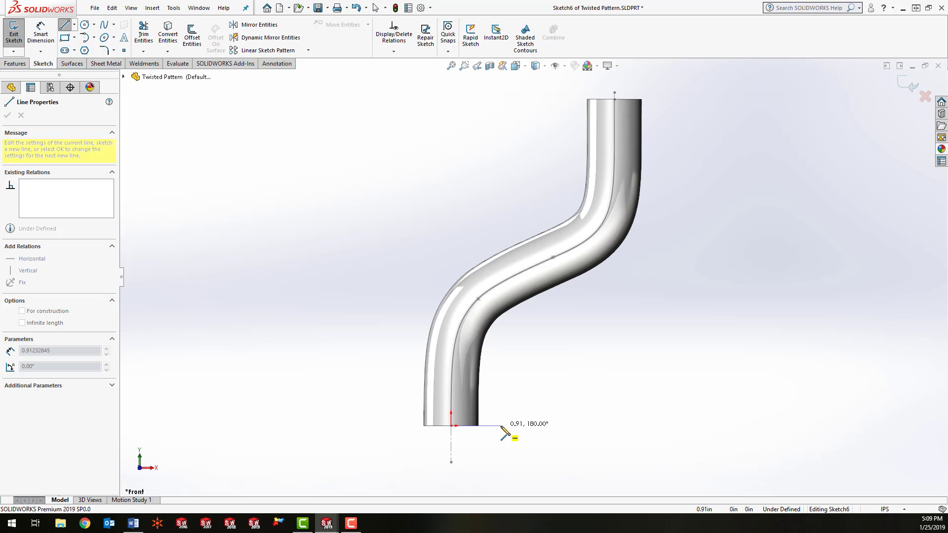
left_click(501, 426)
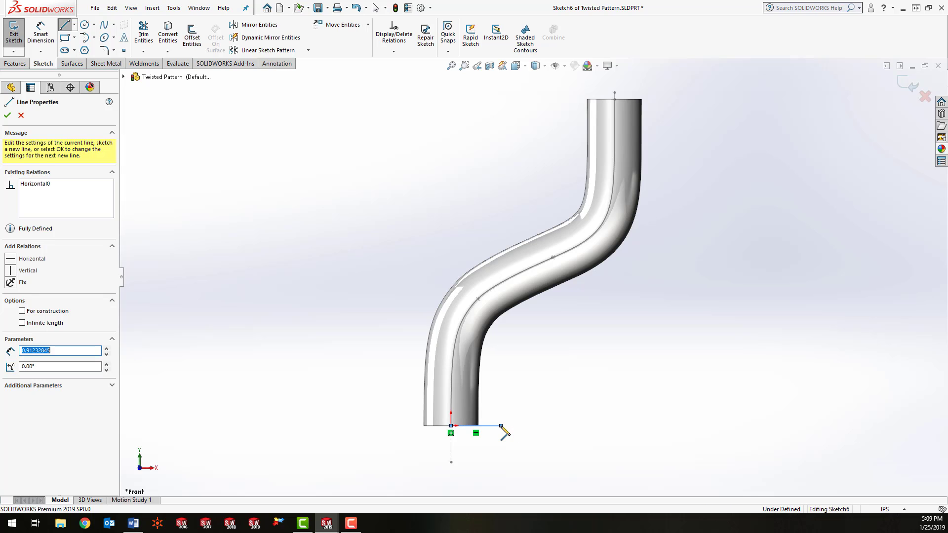
key("Escape")
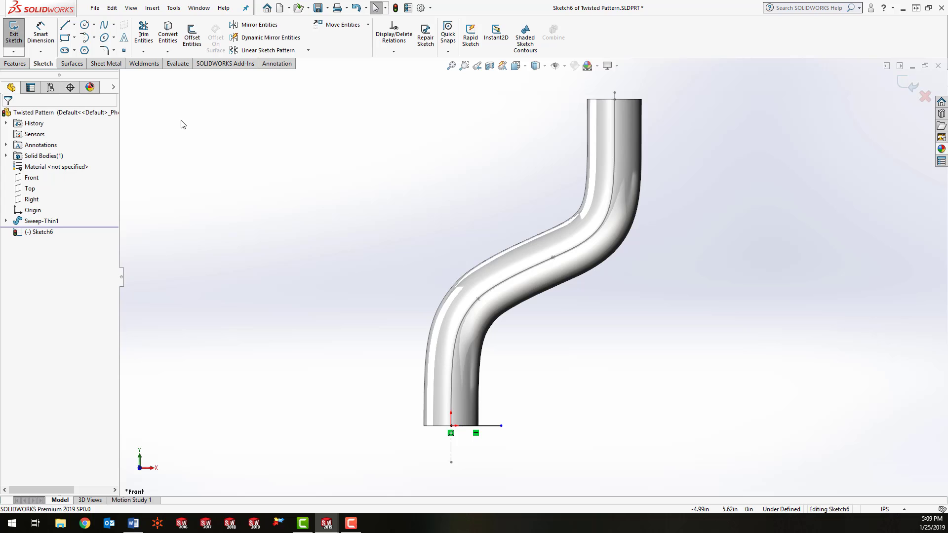
Step: Dimension the line to 0.75 in and exit the sketch
left_click(41, 35)
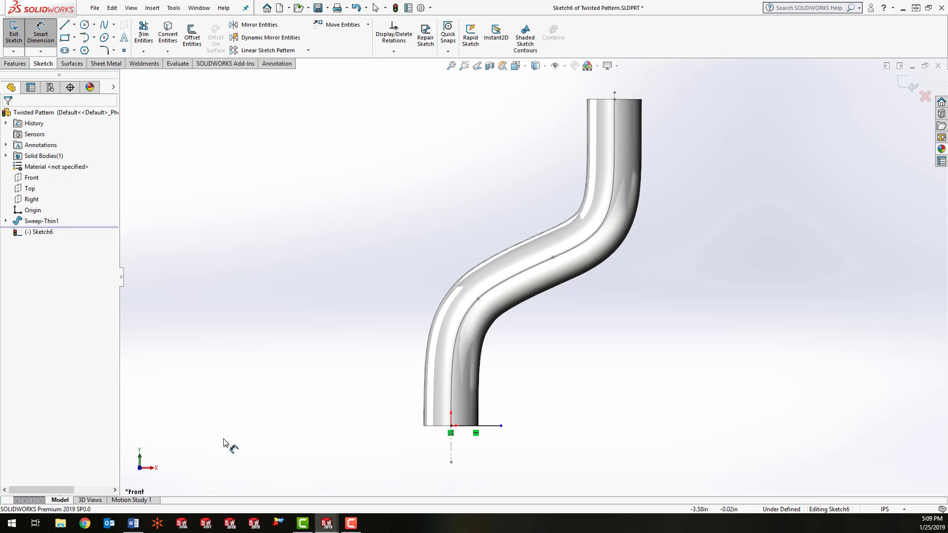
left_click(493, 427)
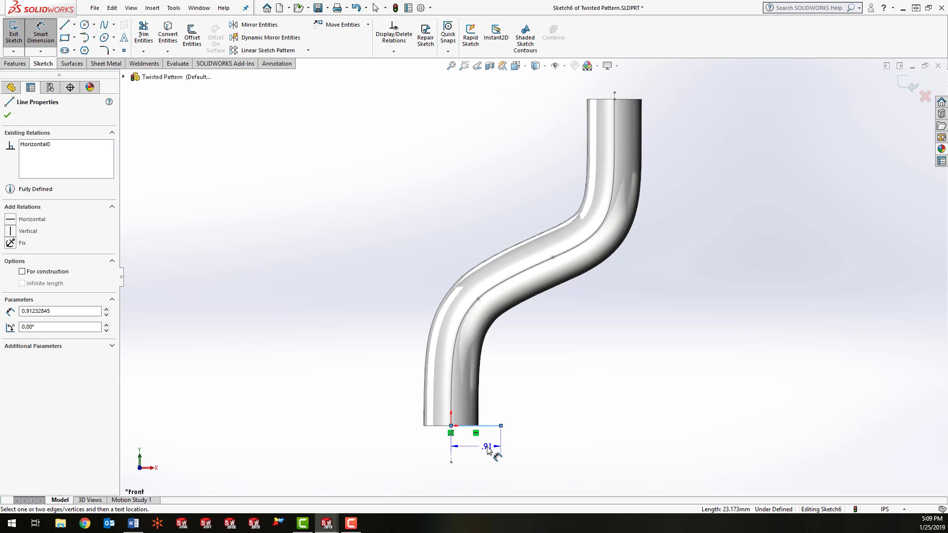
left_click(487, 448)
type(".")
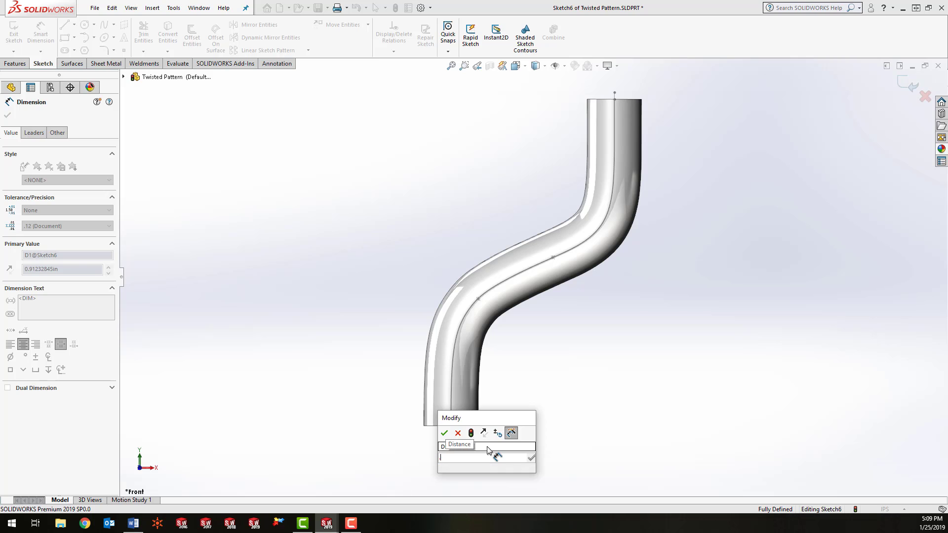
type("75")
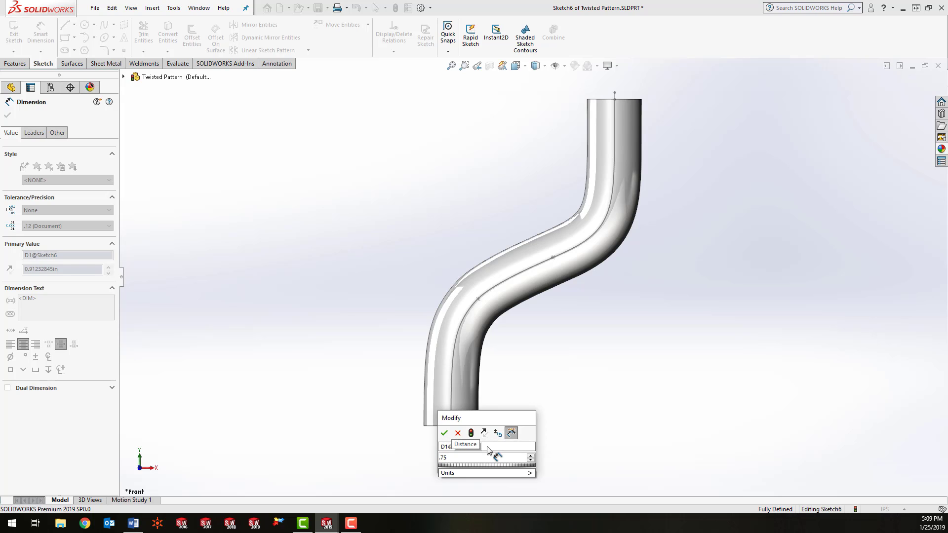
key("Return")
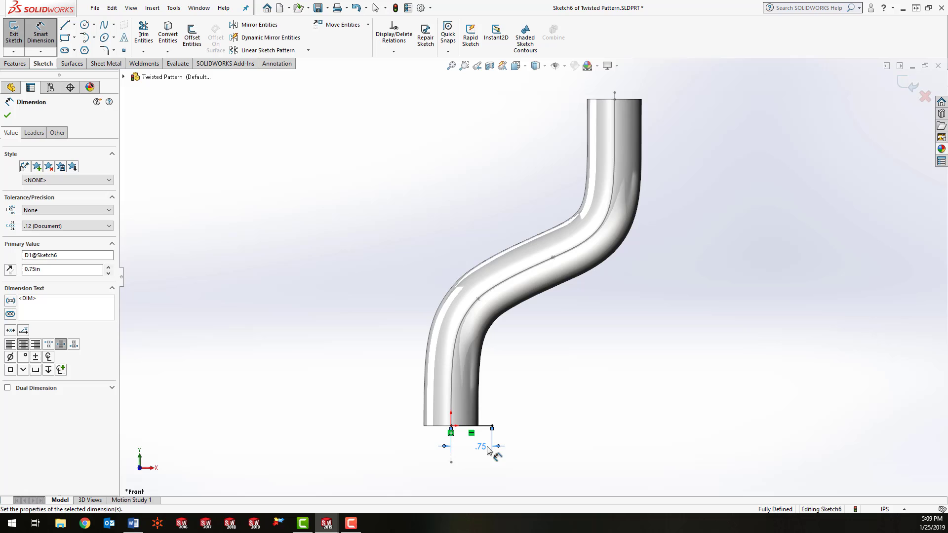
left_click(908, 85)
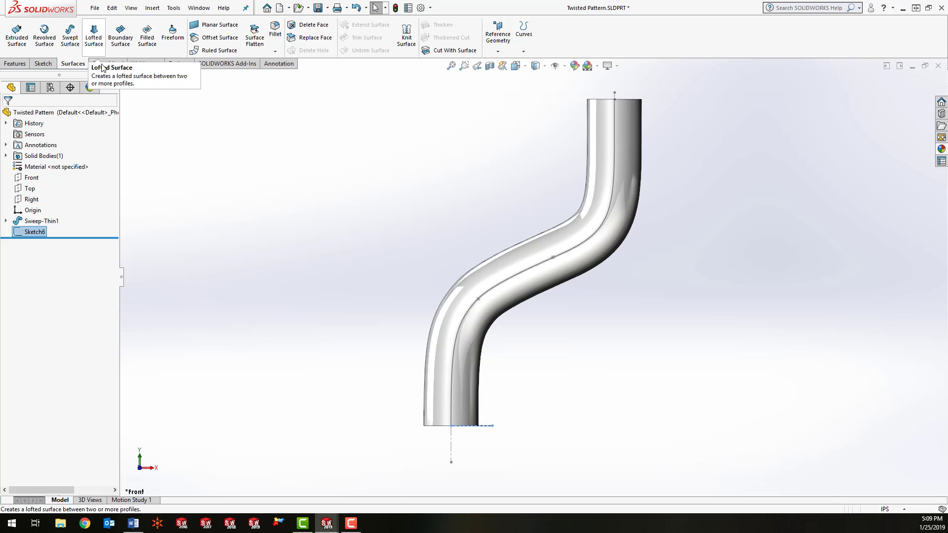
Step: Start a swept surface with Sketch6 as profile and the tube centreline Sketch1 as path
left_click(70, 37)
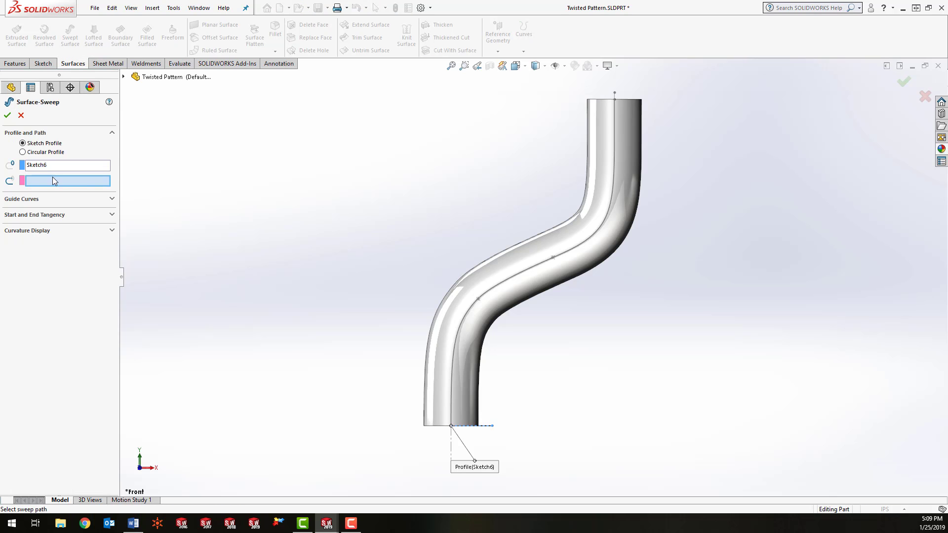
left_click(496, 291)
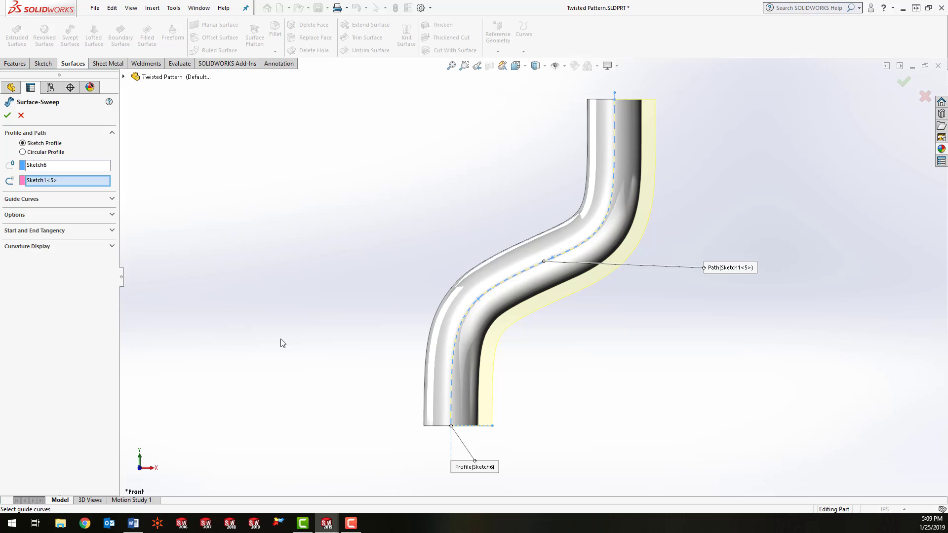
left_click(112, 216)
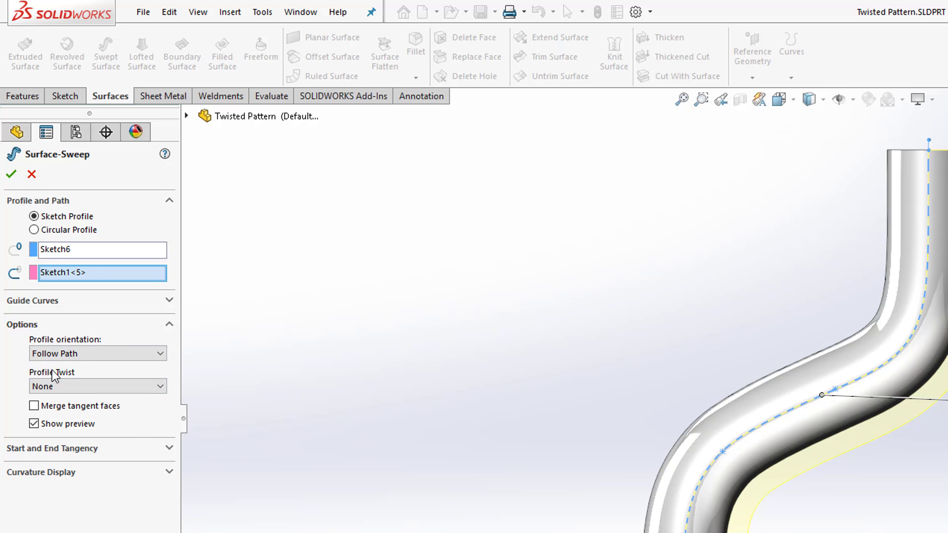
Step: Give the sweep a specified twist of 10 revolutions in Direction 1 and accept it
left_click(85, 387)
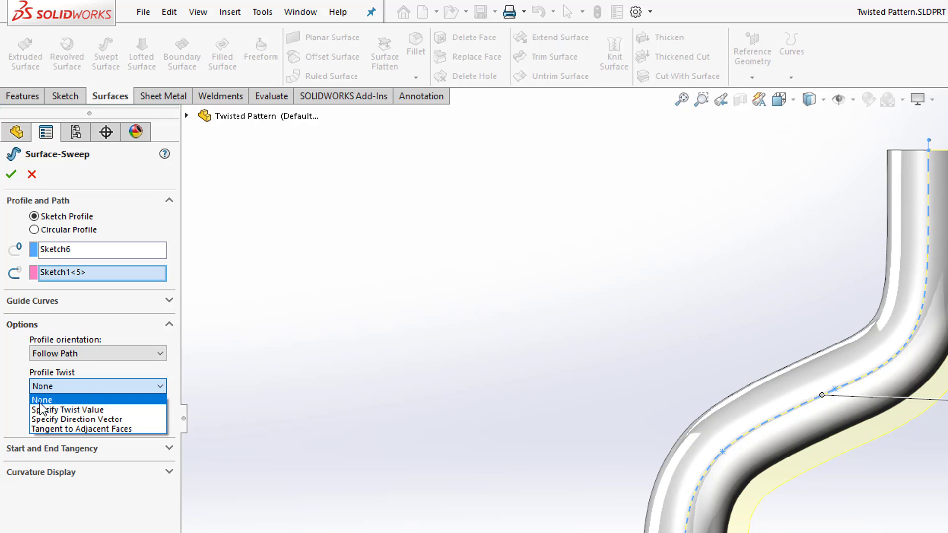
left_click(105, 409)
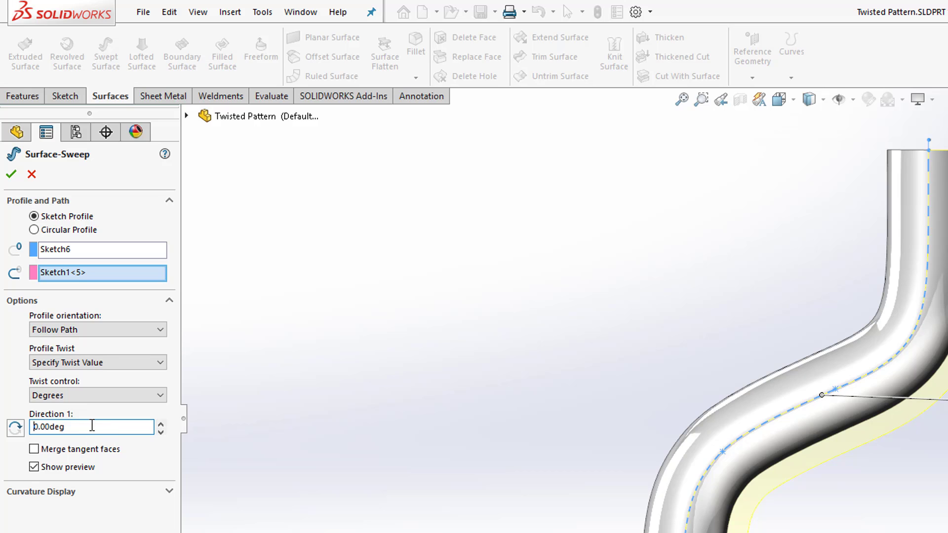
left_click_drag(90, 426, 25, 428)
left_click(115, 397)
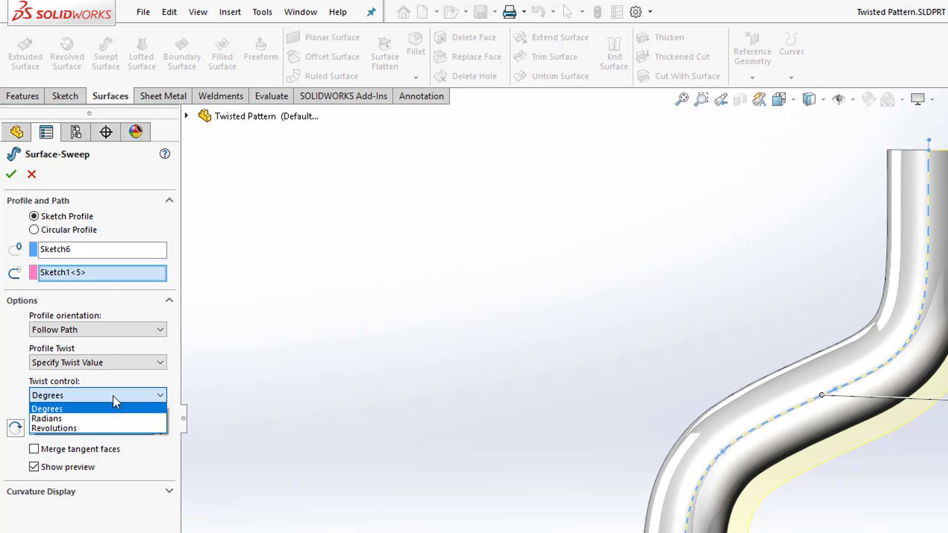
left_click(55, 429)
left_click_drag(68, 428, 18, 428)
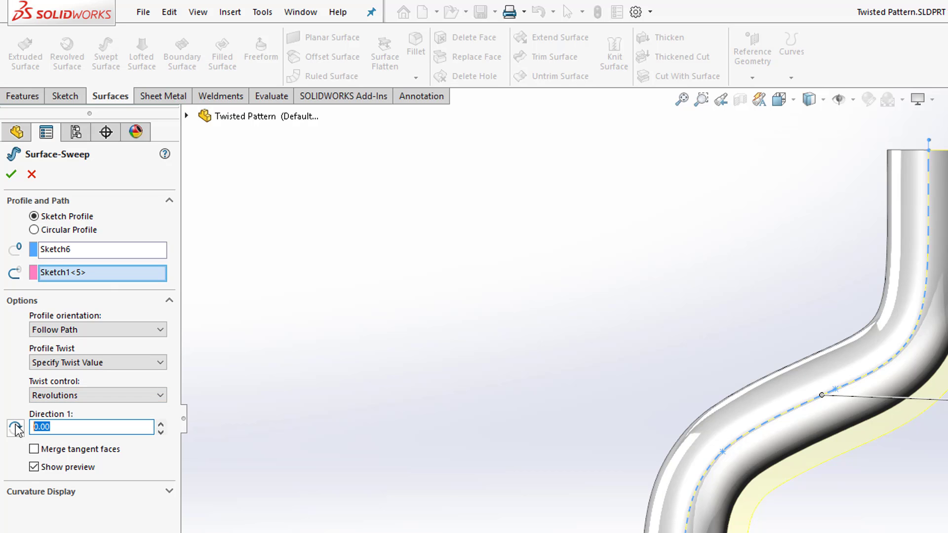
type("10")
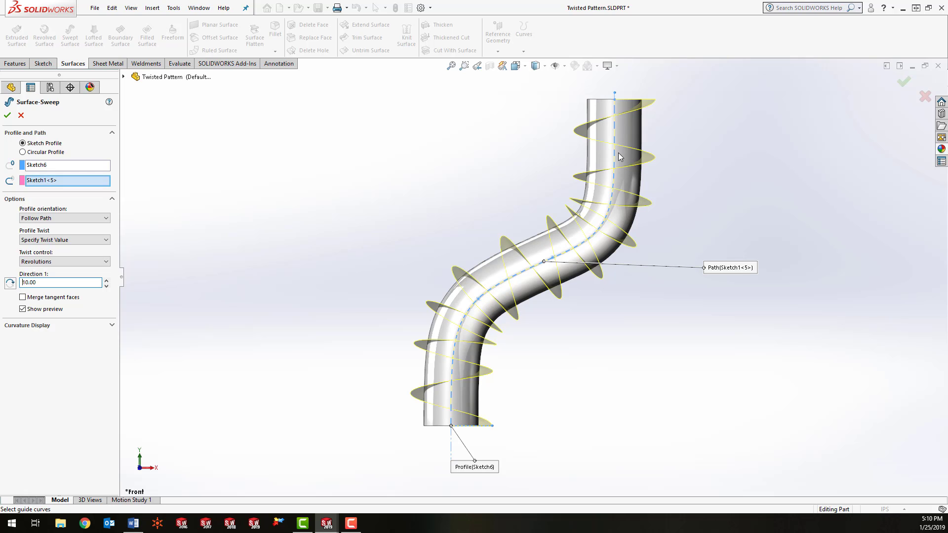
left_click(7, 116)
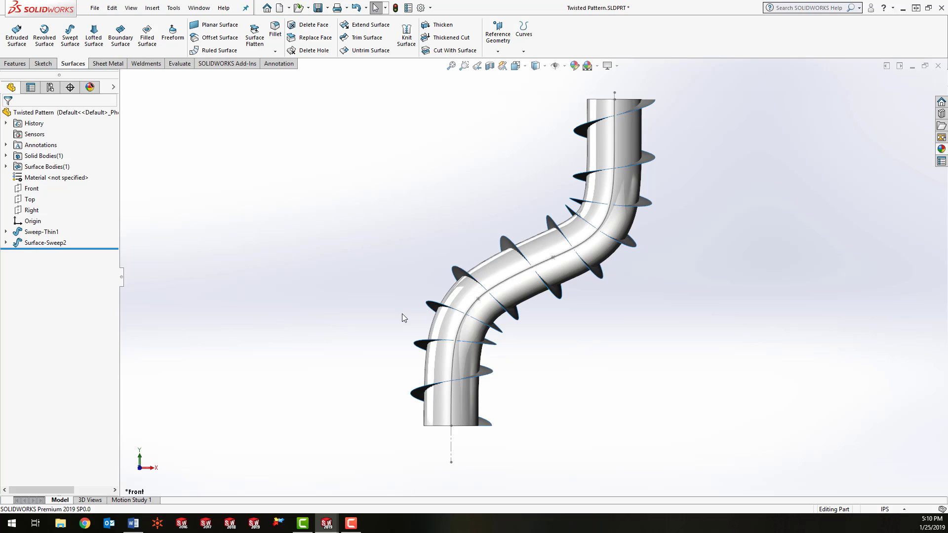
Step: Offset the tube's outer face by 0.03 in to make Surface-Offset2
left_click(447, 326)
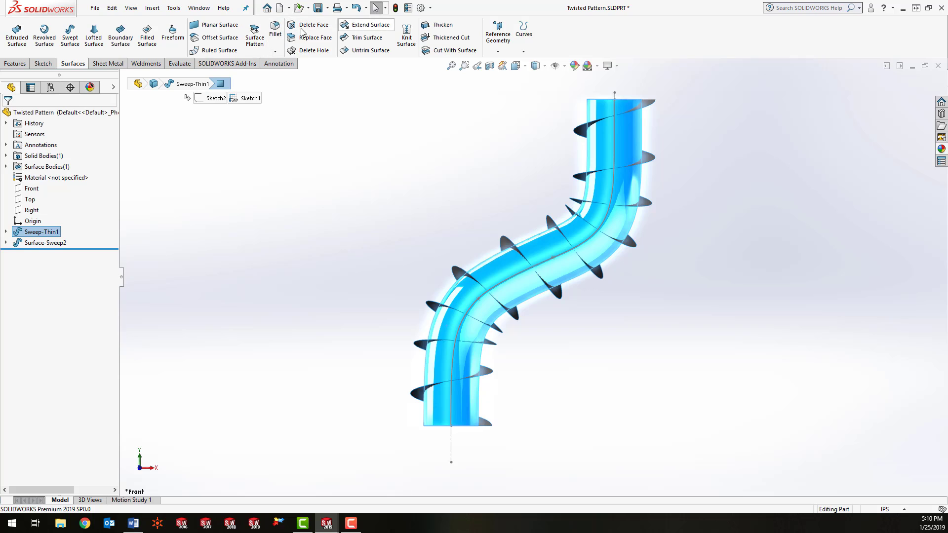
left_click(203, 37)
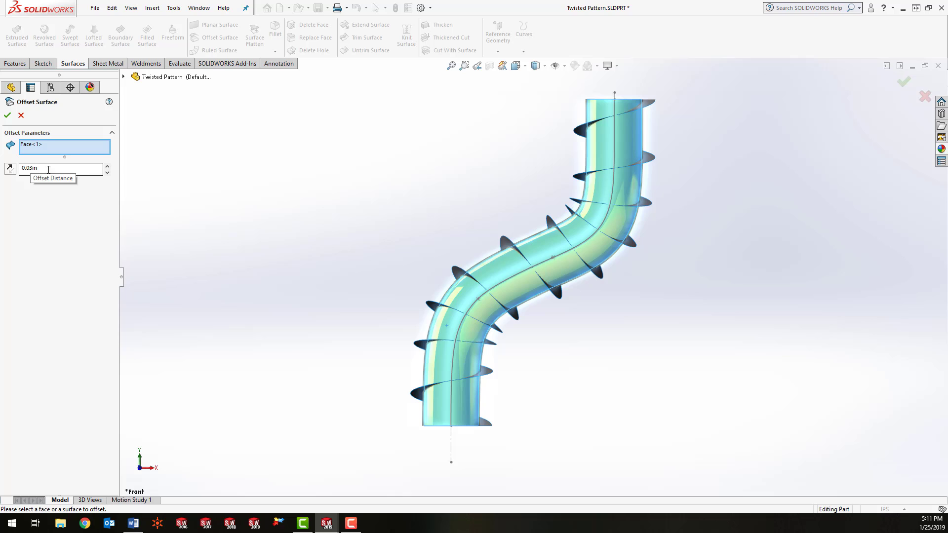
left_click(23, 168)
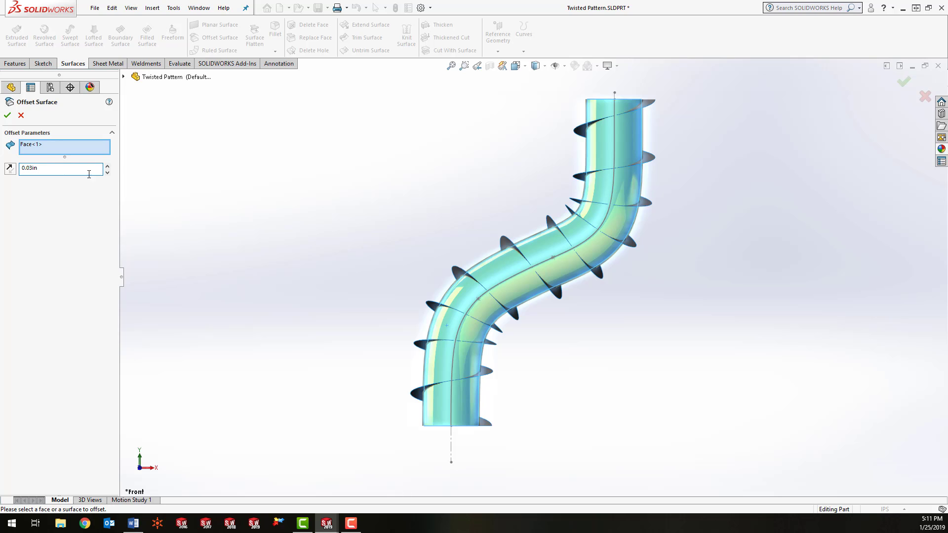
left_click(8, 116)
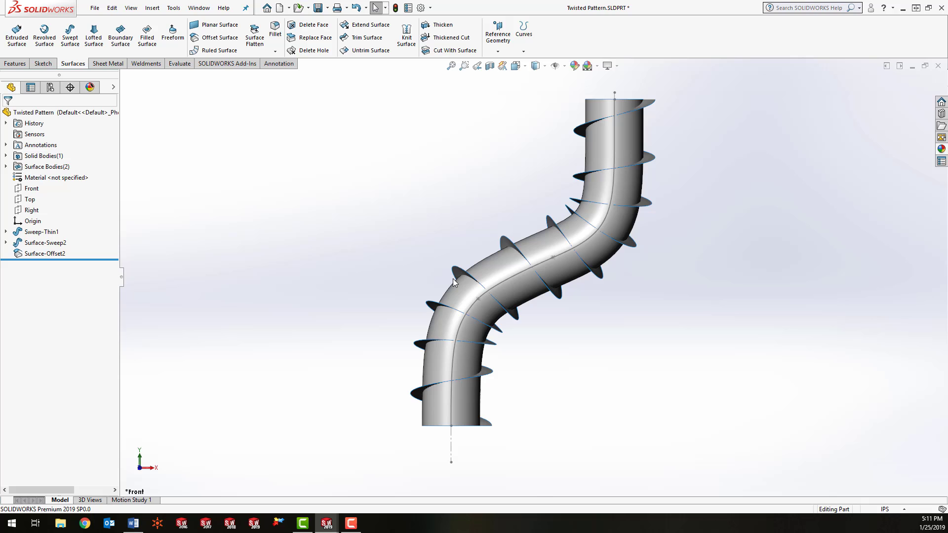
Step: Create intersection curves of the offset tube surface and spiral surface in 3DSketch3, then exit it
left_click(174, 8)
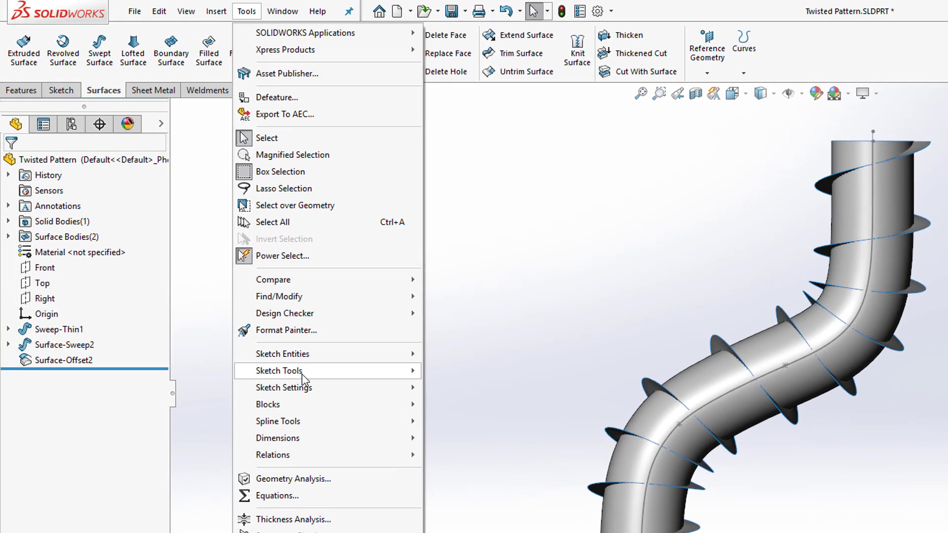
mouse_move(346, 323)
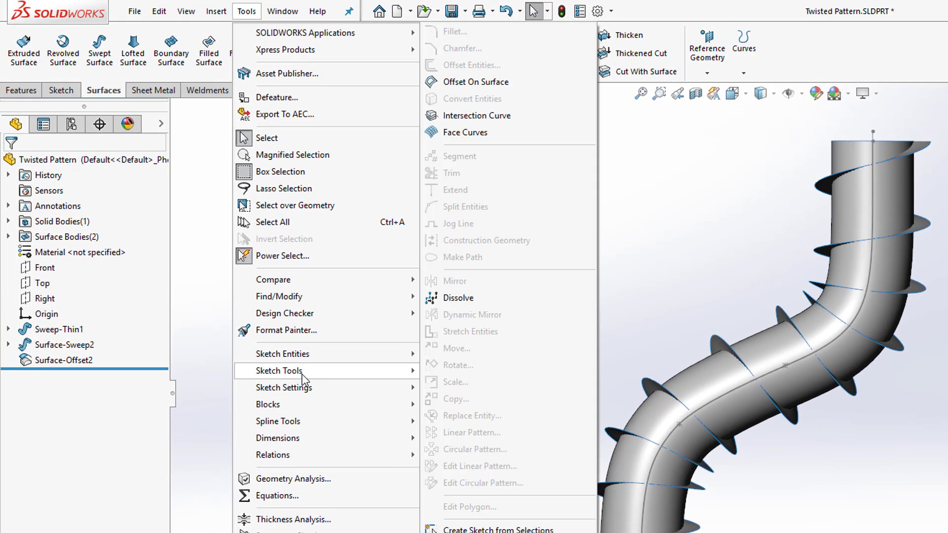
left_click(477, 117)
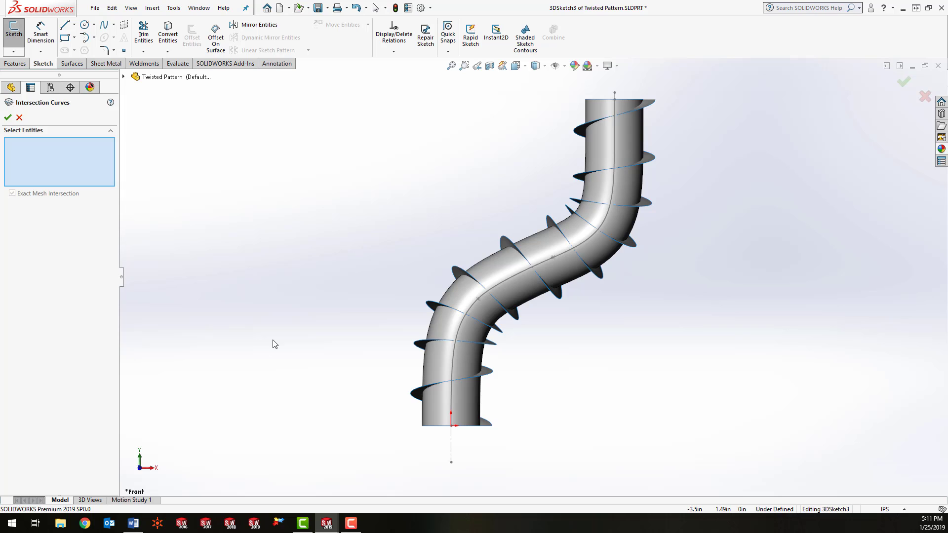
left_click(449, 324)
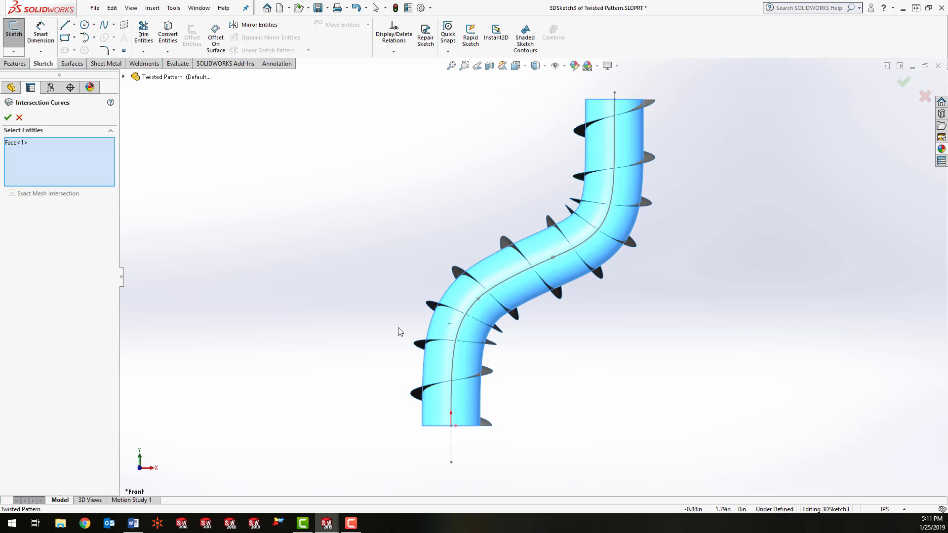
left_click(435, 309)
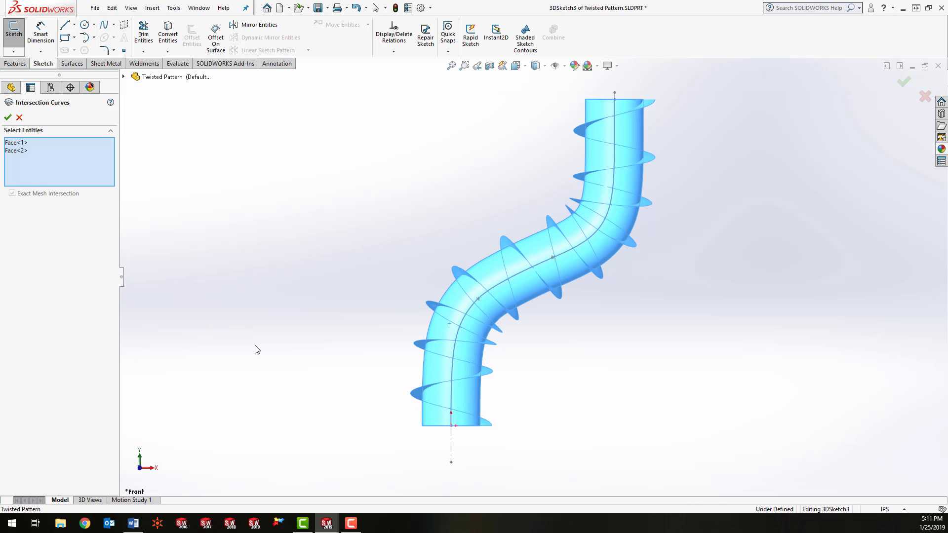
left_click(8, 117)
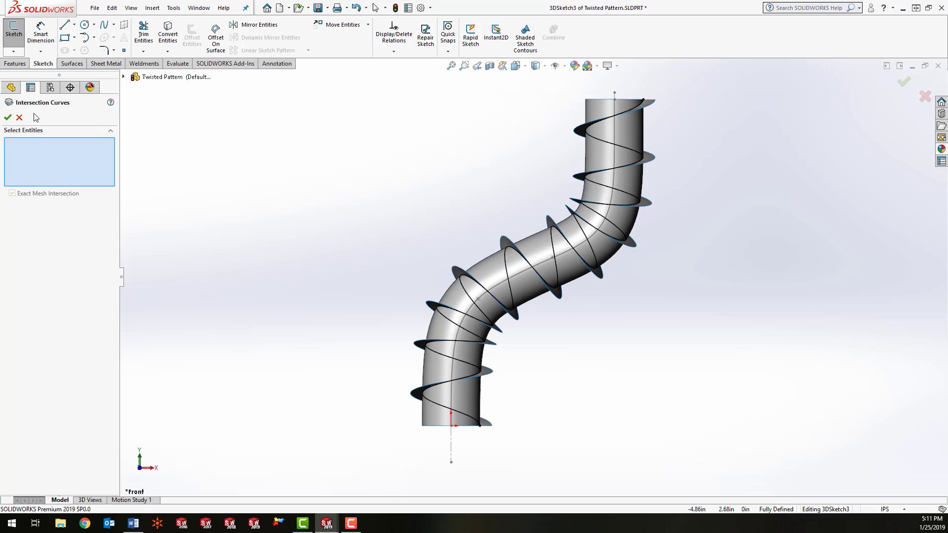
left_click(7, 118)
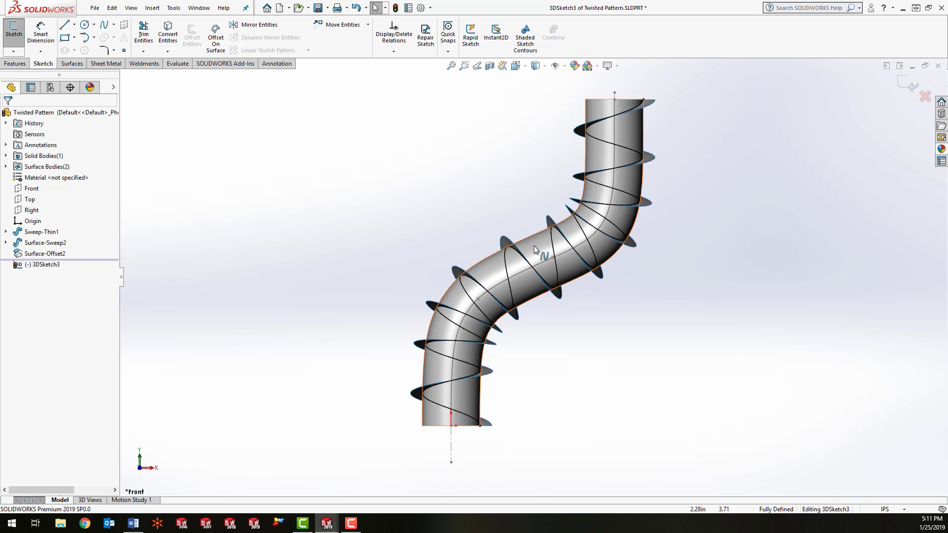
left_click(907, 87)
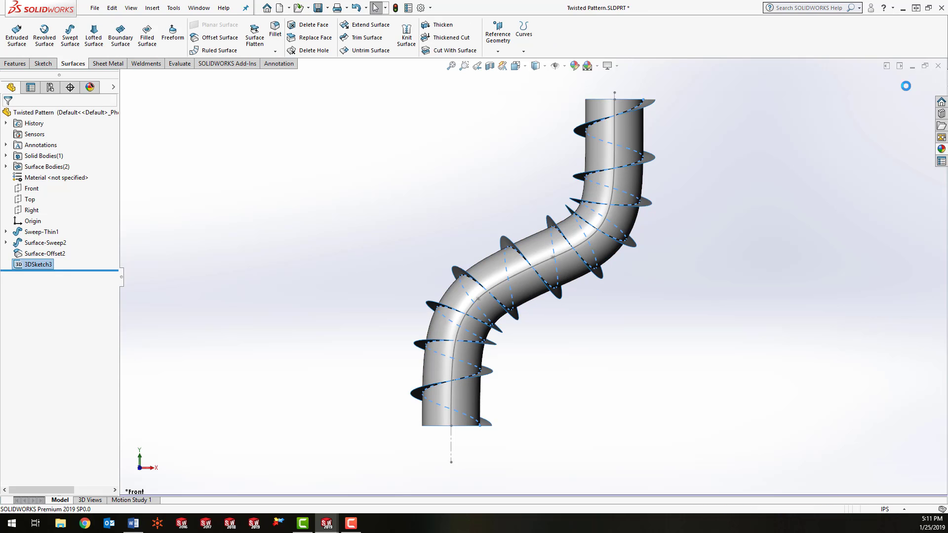
Step: Hide Surface-Sweep2 and Surface-Offset2, leaving the tube and helix curve visible
left_click(160, 272)
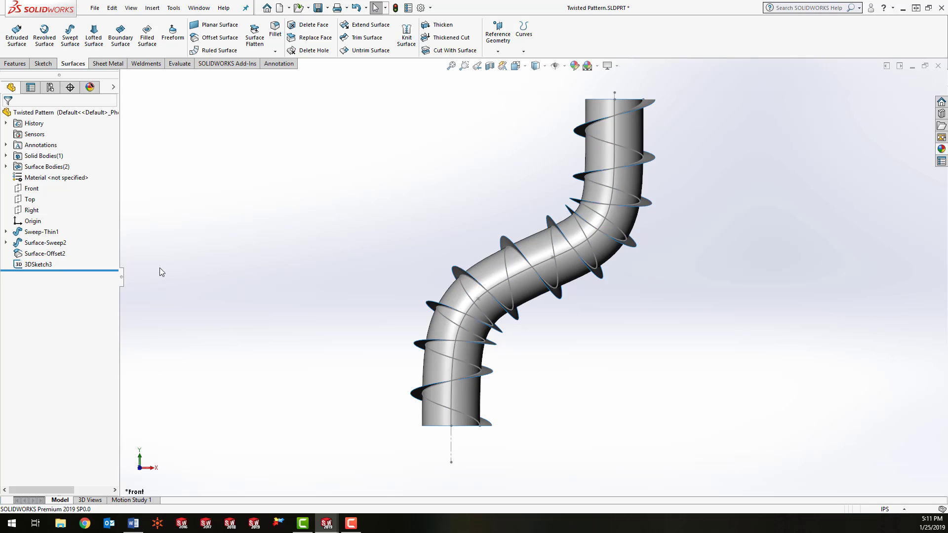
left_click(40, 253)
left_click(40, 243, "ctrl")
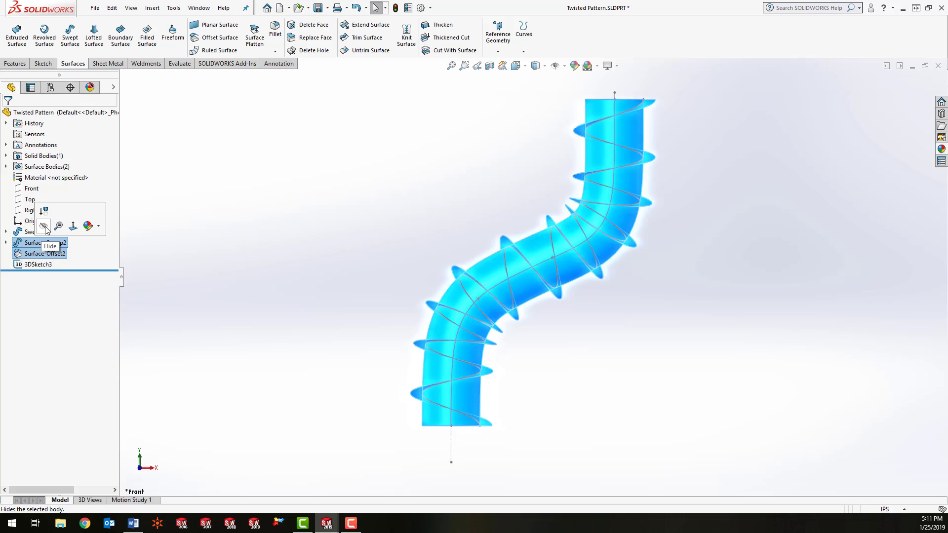
left_click(44, 227)
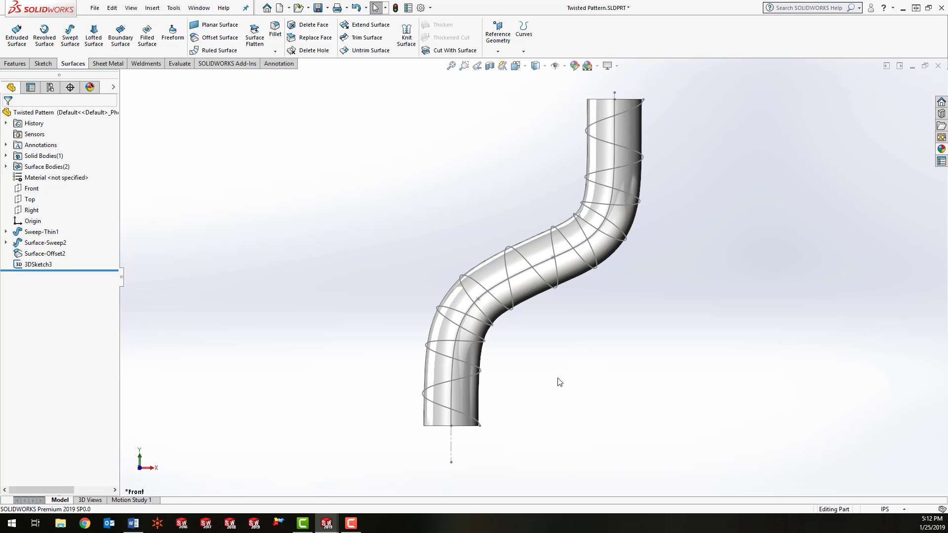
middle_click_drag(559, 381, 533, 438)
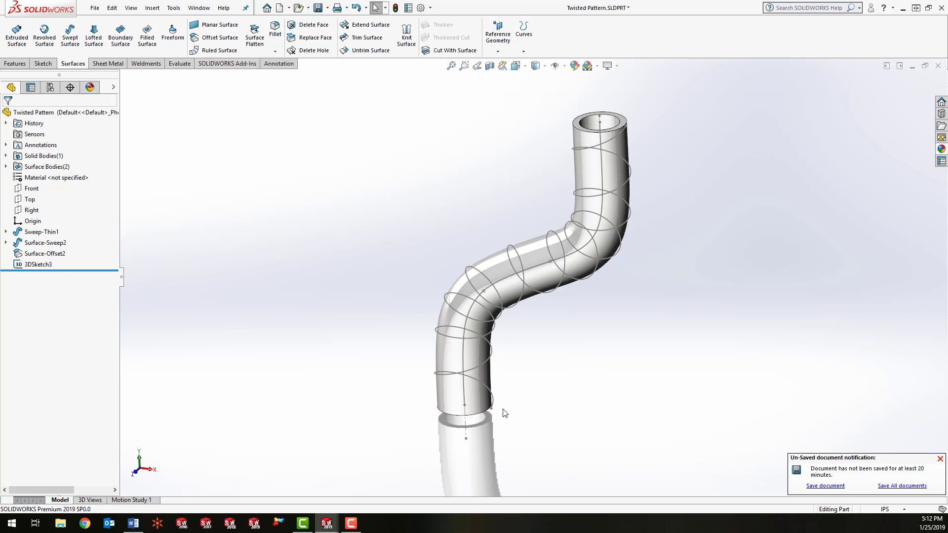
scroll(504, 413, "down", 3)
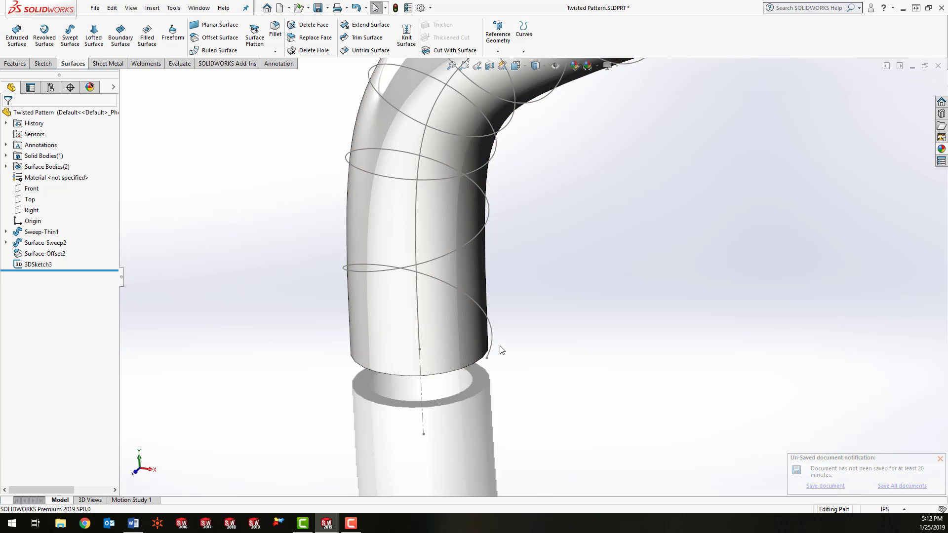
Step: Create a plane perpendicular to the helix curve at its lower endpoint
left_click(492, 328)
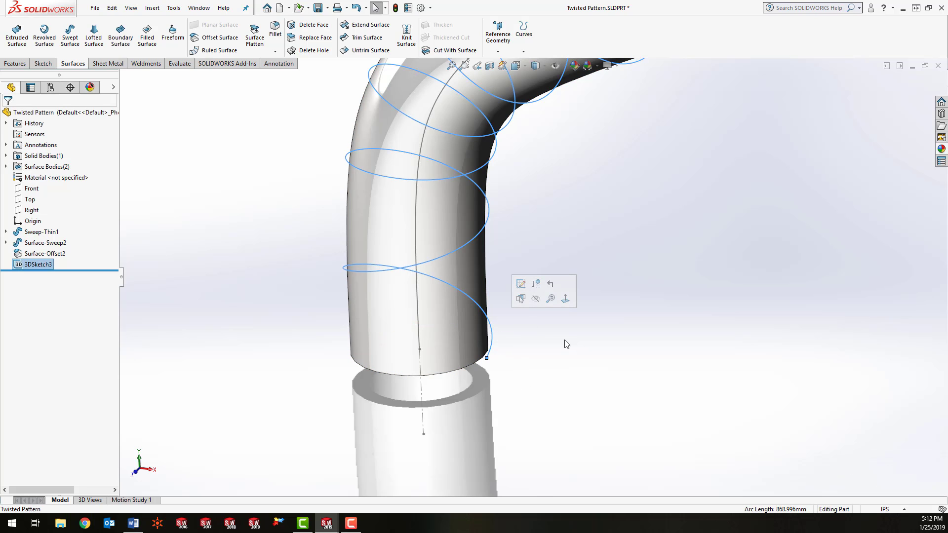
left_click(487, 360)
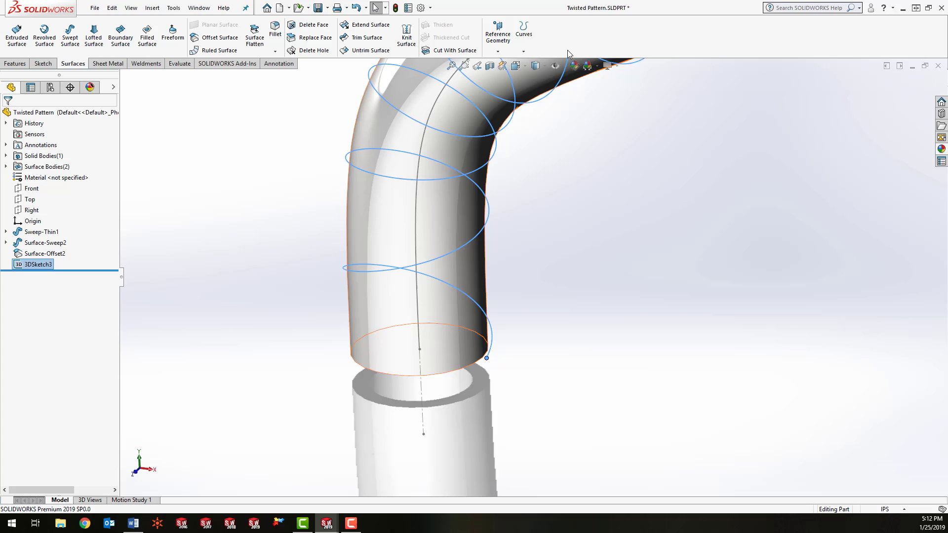
left_click(498, 37)
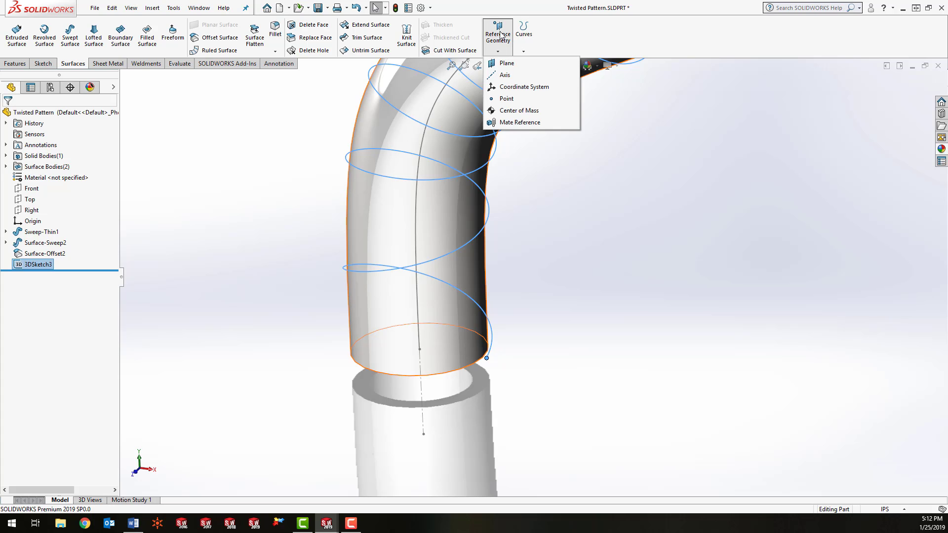
left_click(507, 63)
middle_click_drag(685, 336, 607, 313)
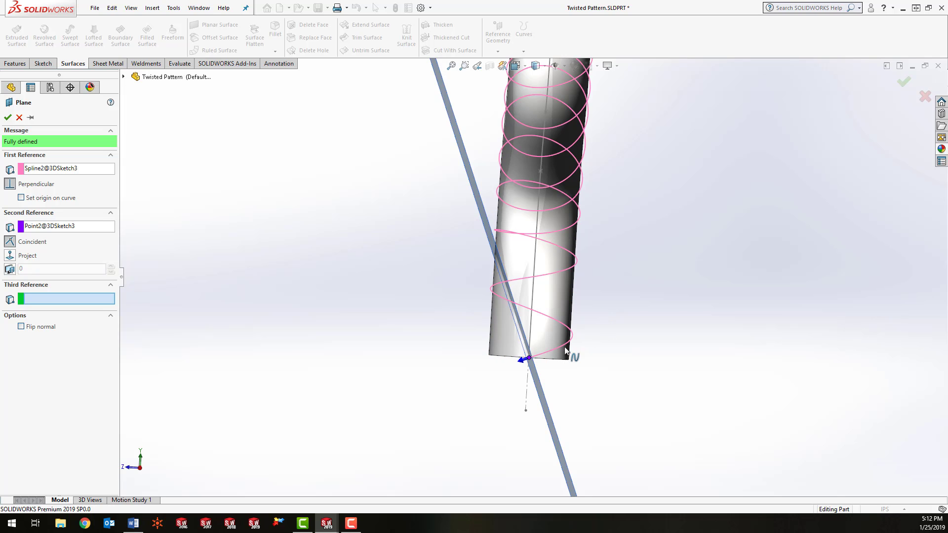
Step: Confirm Plane1 and sketch a vertical centerline on it from the helix endpoint
left_click(8, 118)
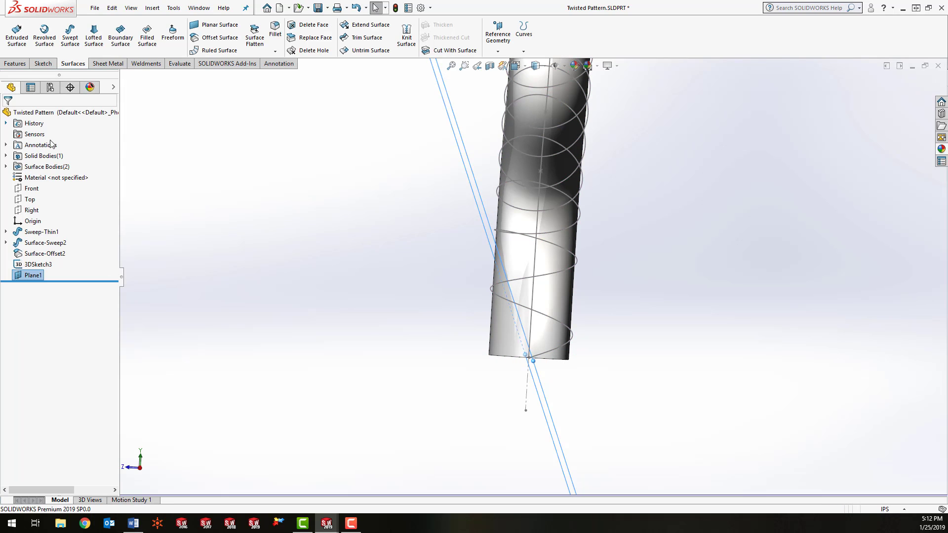
middle_click_drag(365, 324, 469, 282)
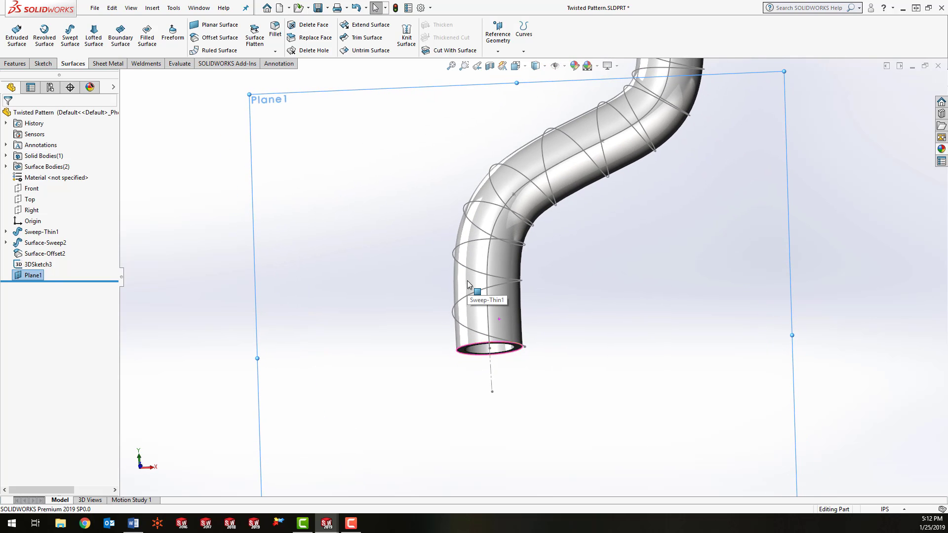
left_click(39, 64)
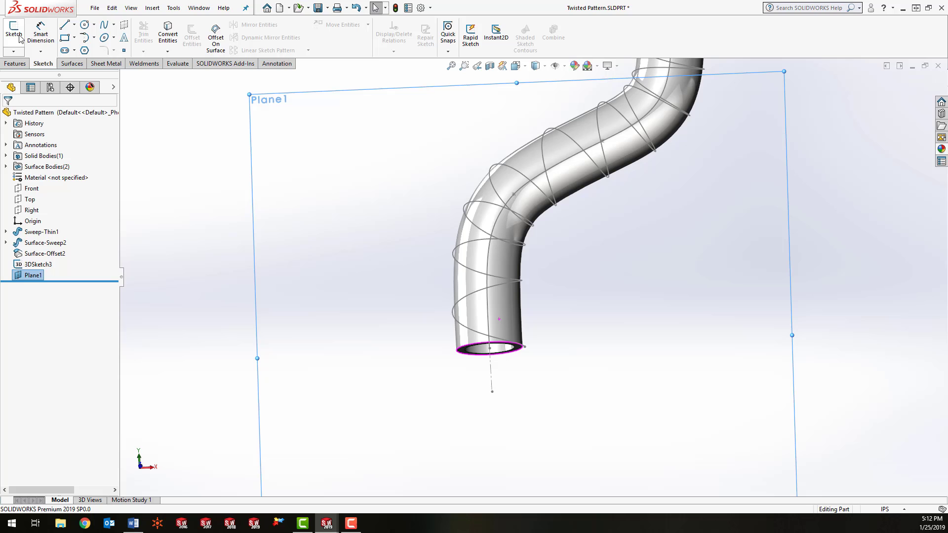
left_click(14, 35)
scroll(505, 314, "down", 10)
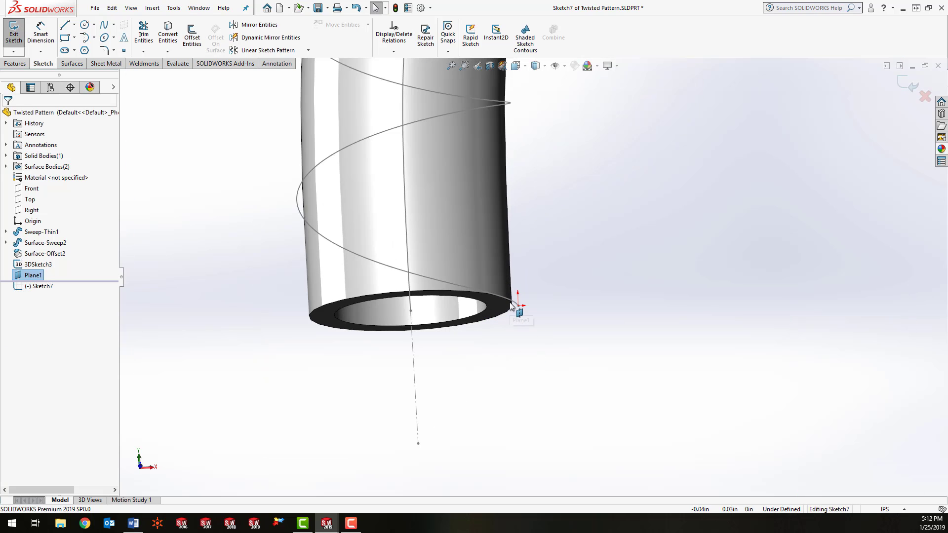
left_click(74, 25)
left_click(88, 50)
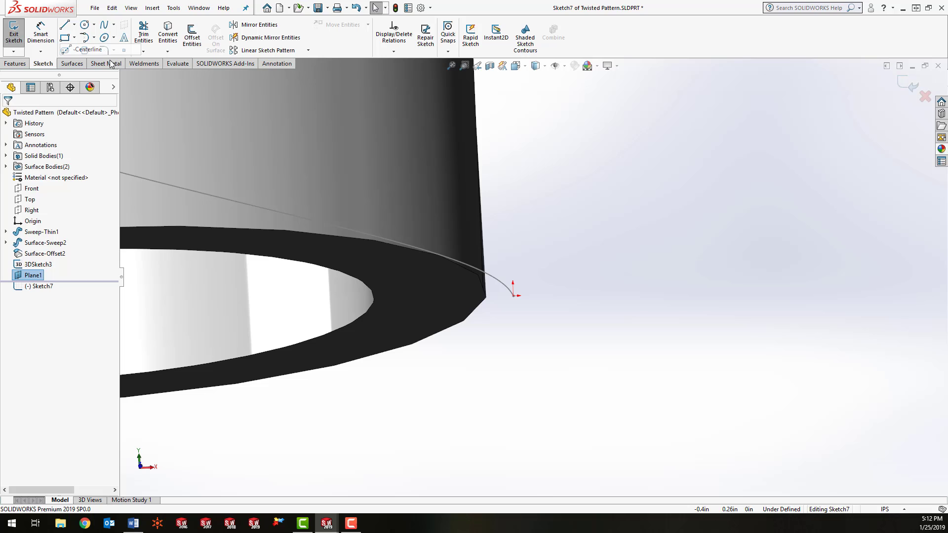
left_click(513, 296)
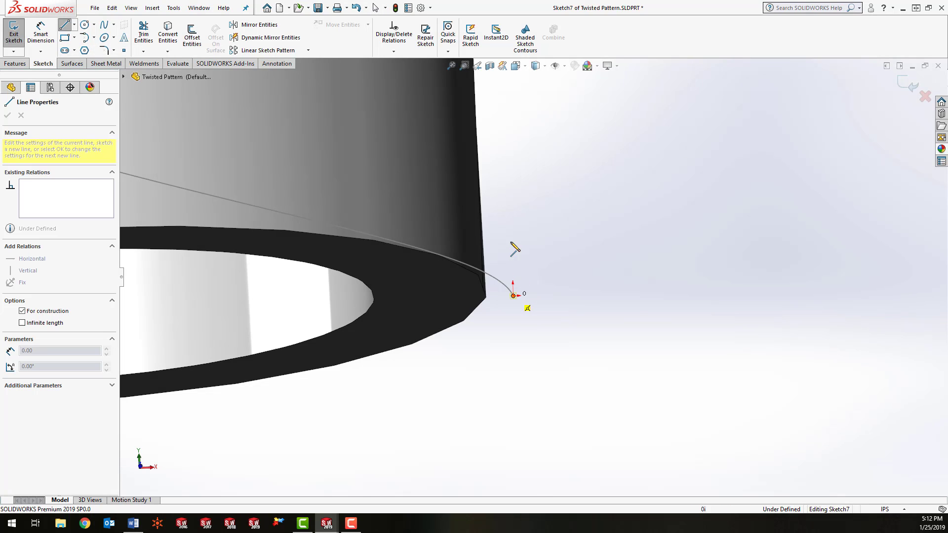
left_click(511, 210)
key("Escape")
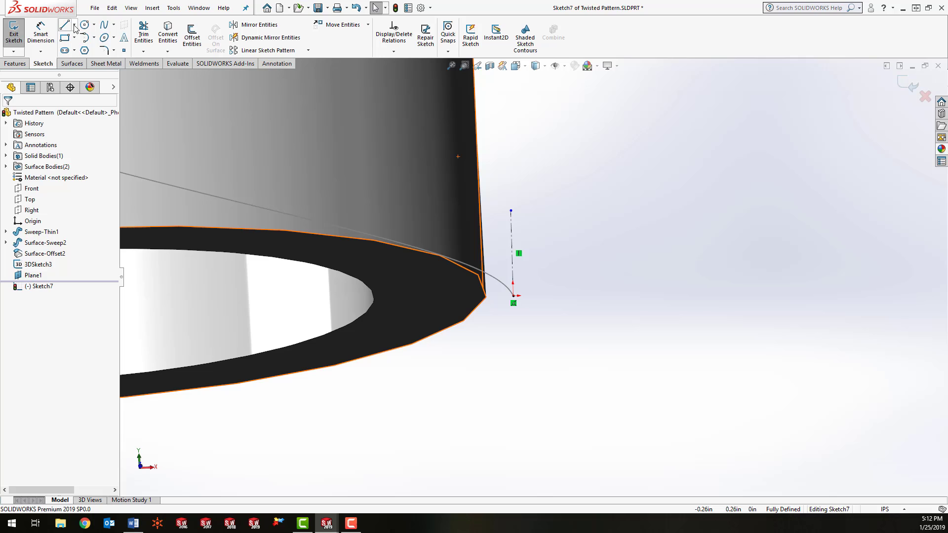
Step: Add a horizontal centerline from the endpoint and enable Dynamic Mirror about the vertical centerline
left_click(74, 25)
left_click(87, 53)
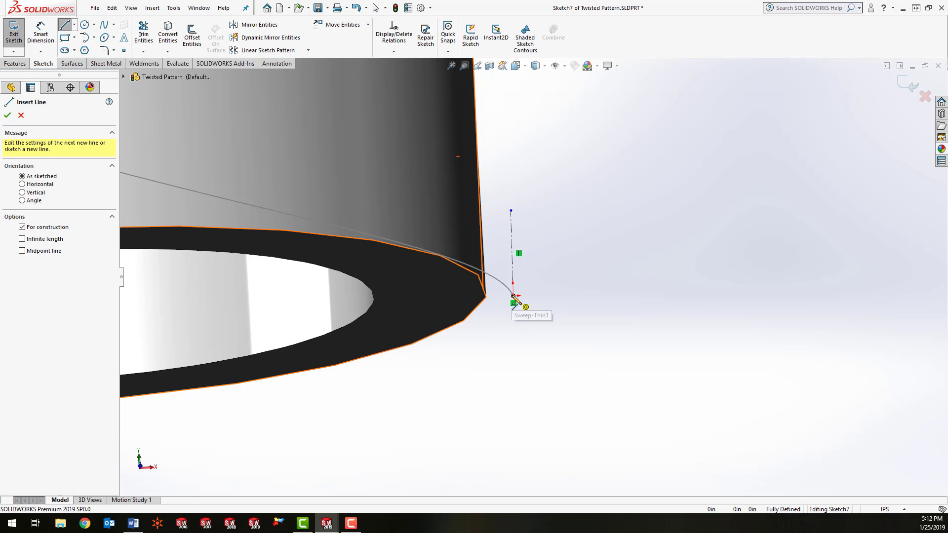
left_click(513, 295)
left_click(576, 294)
key("Escape")
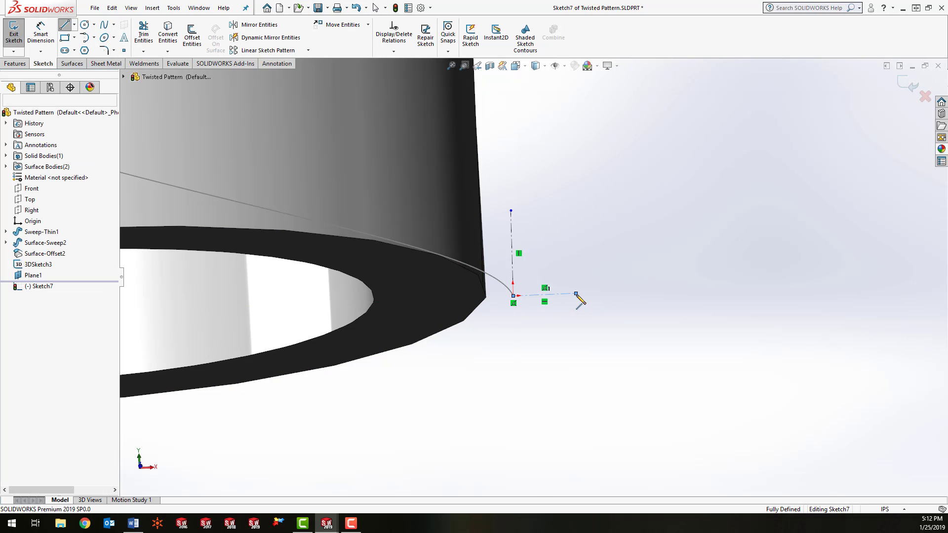
left_click(510, 240)
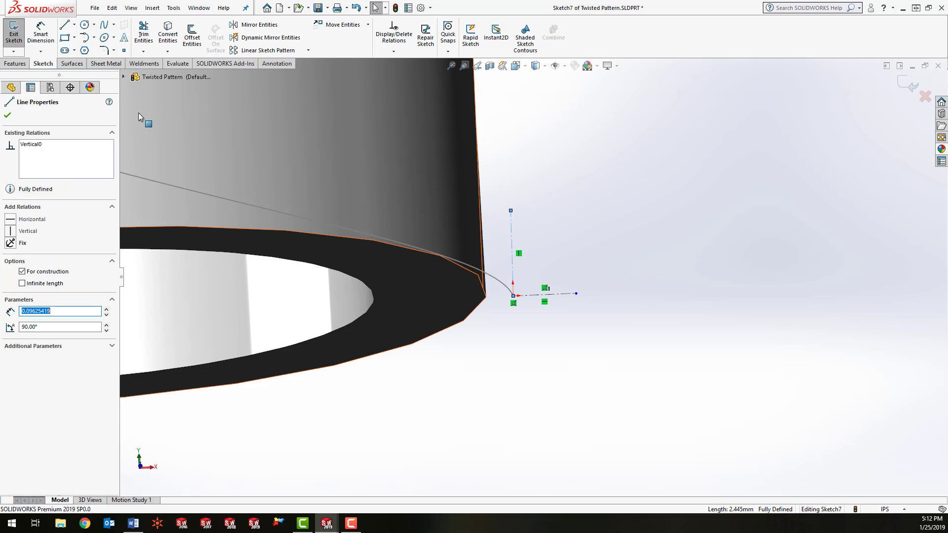
left_click(265, 39)
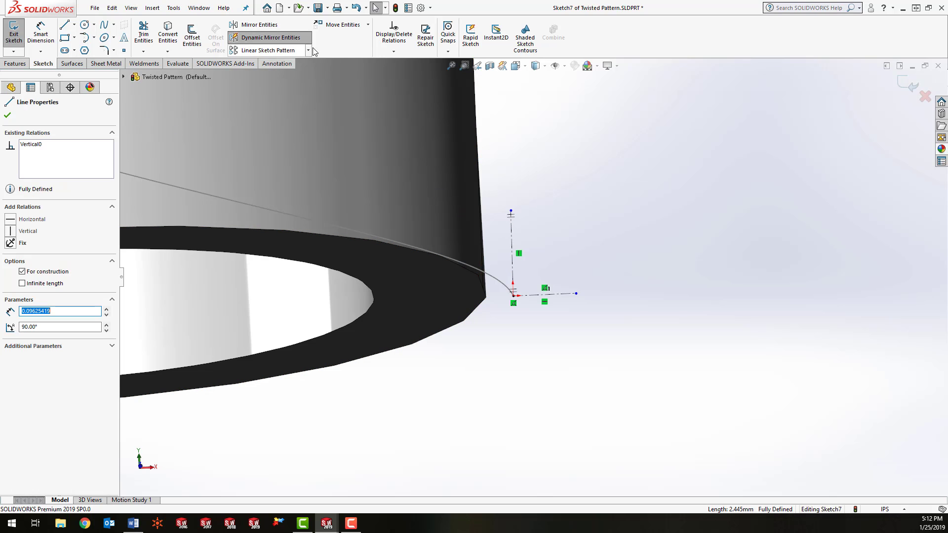
Step: Draw a circle left of the endpoint, mirrored to the right about the vertical centerline
left_click(85, 24)
scroll(491, 308, "up", 3)
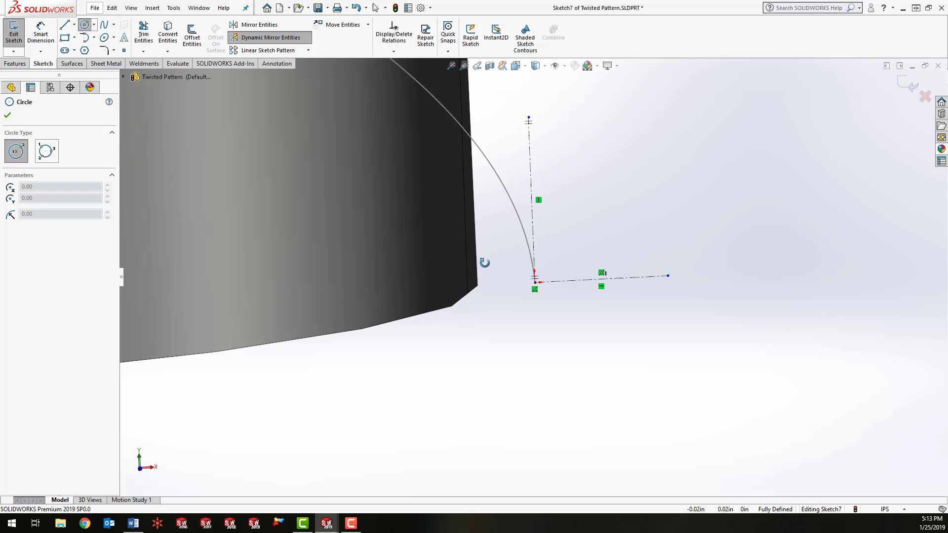
left_click(519, 288)
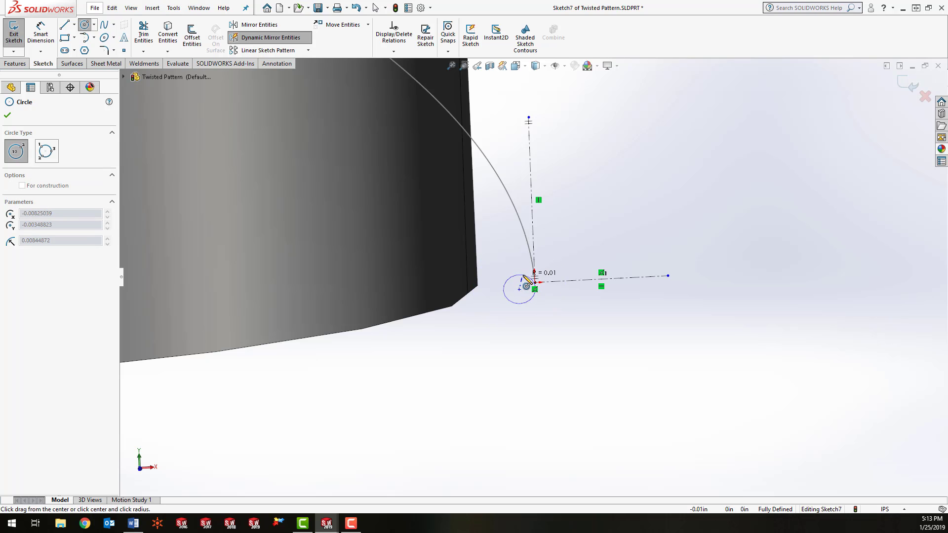
left_click(525, 279)
key("Escape")
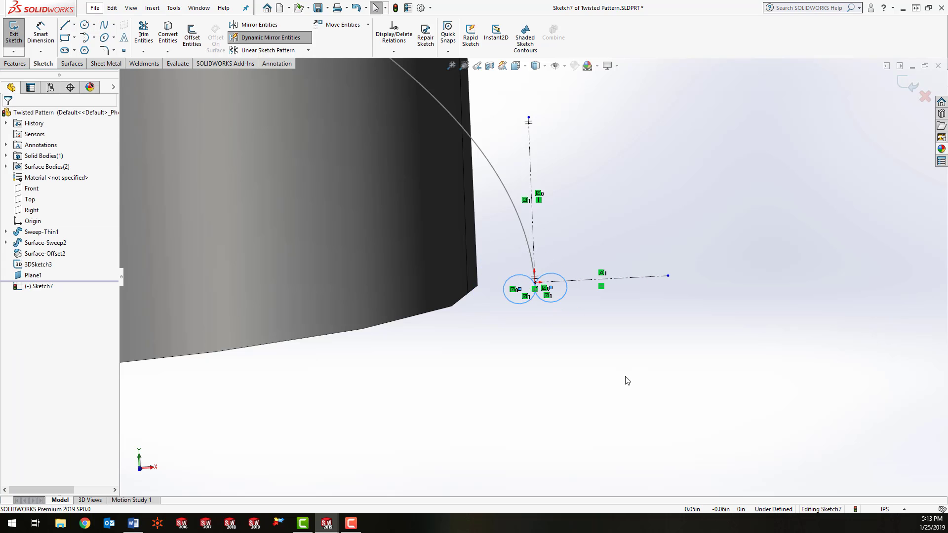
left_click_drag(518, 288, 504, 284)
key("Escape")
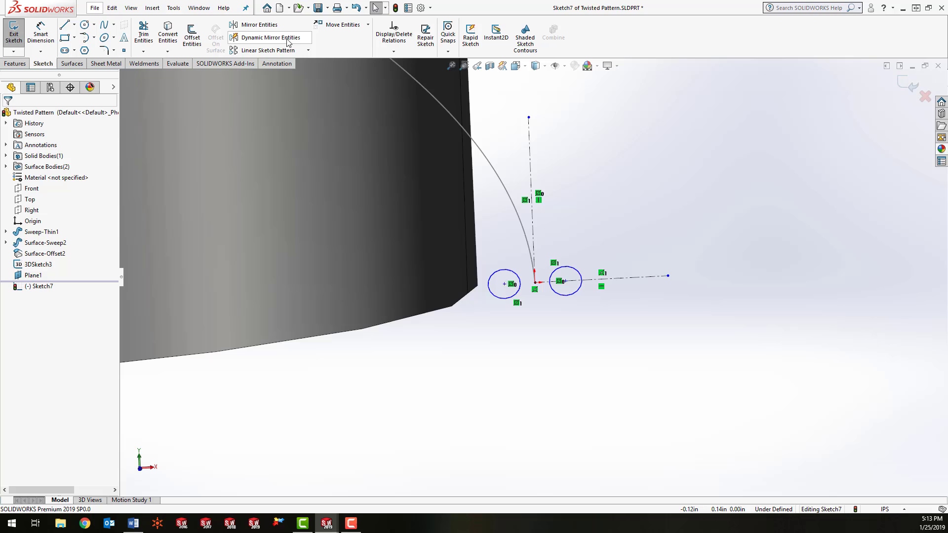
key("Escape")
Step: Draw a circle above the endpoint, mirrored below about the horizontal centerline
left_click(625, 280)
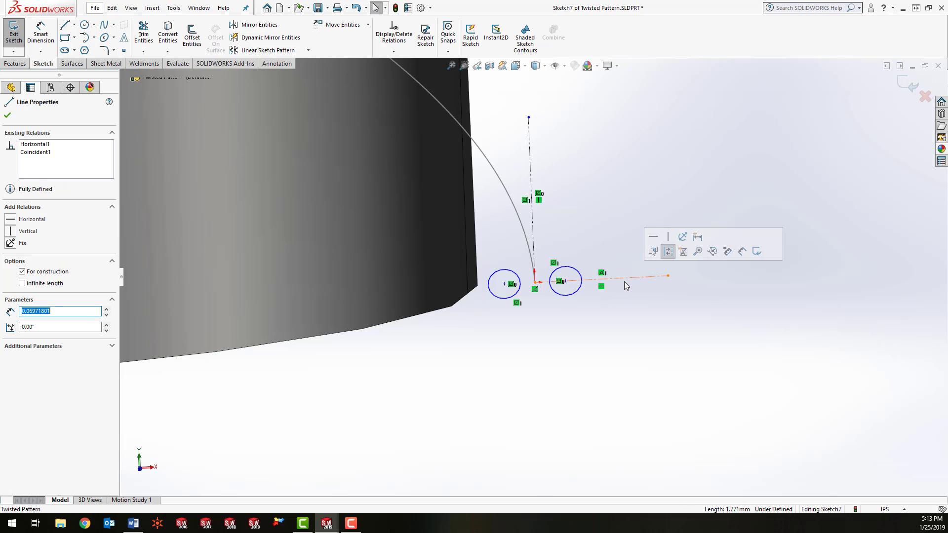
left_click(271, 38)
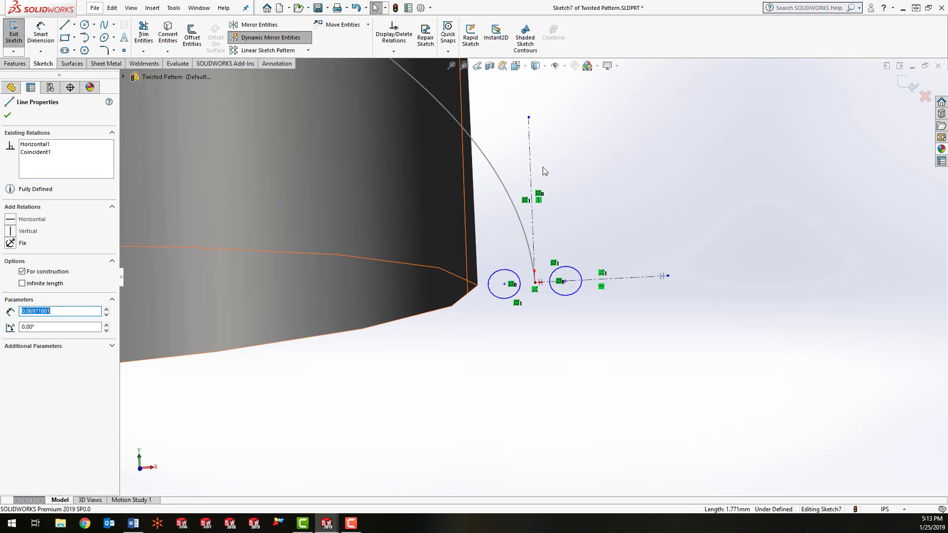
left_click(84, 24)
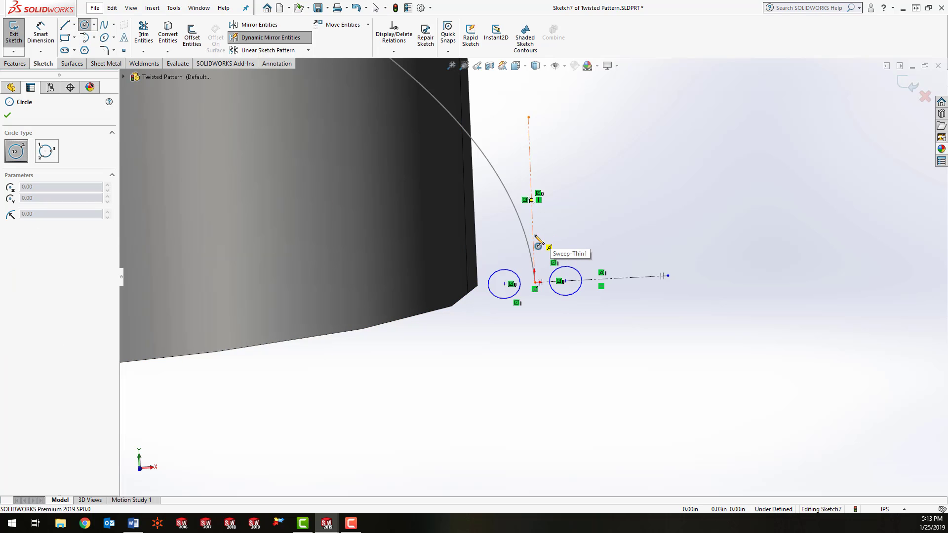
left_click_drag(534, 235, 550, 247)
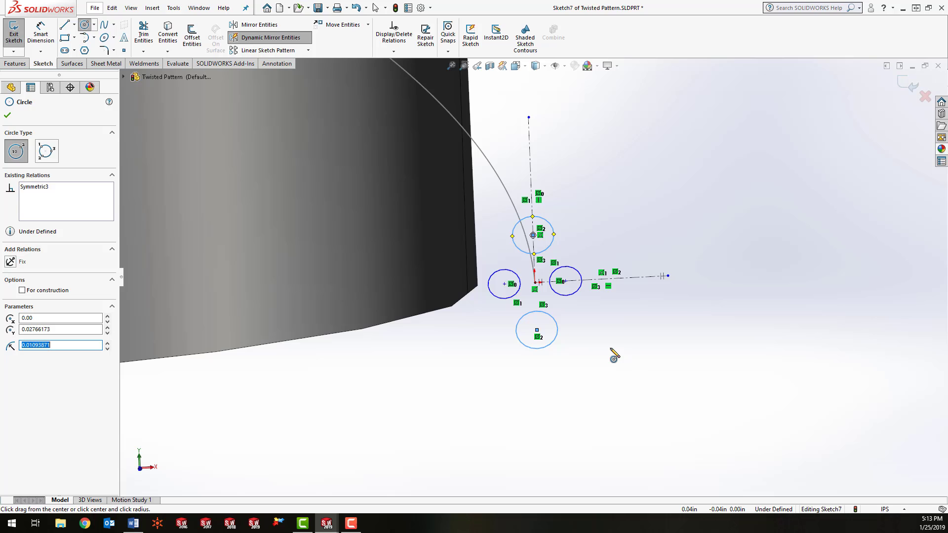
key("Escape")
Step: Select all four circles and add an Equal relation
middle_click_drag(619, 359, 611, 340)
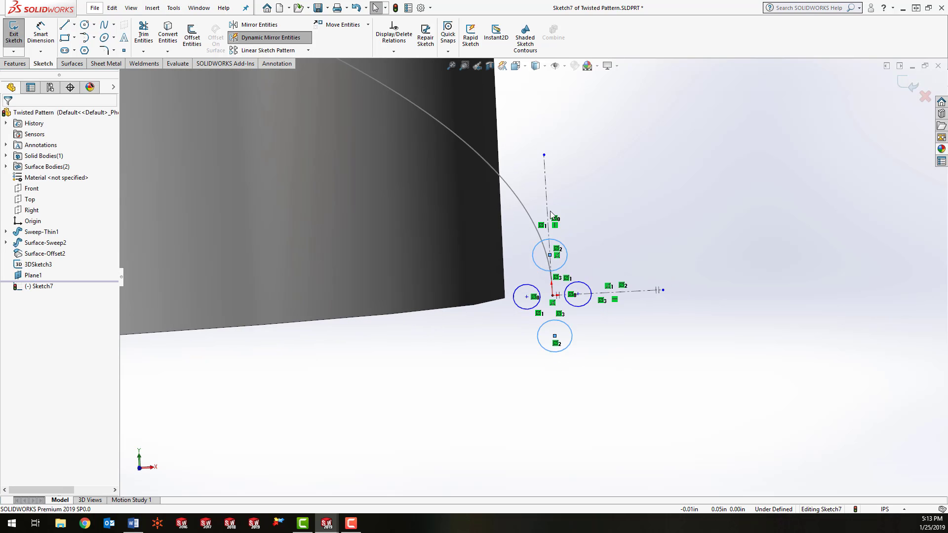
left_click(508, 229)
left_click(540, 270)
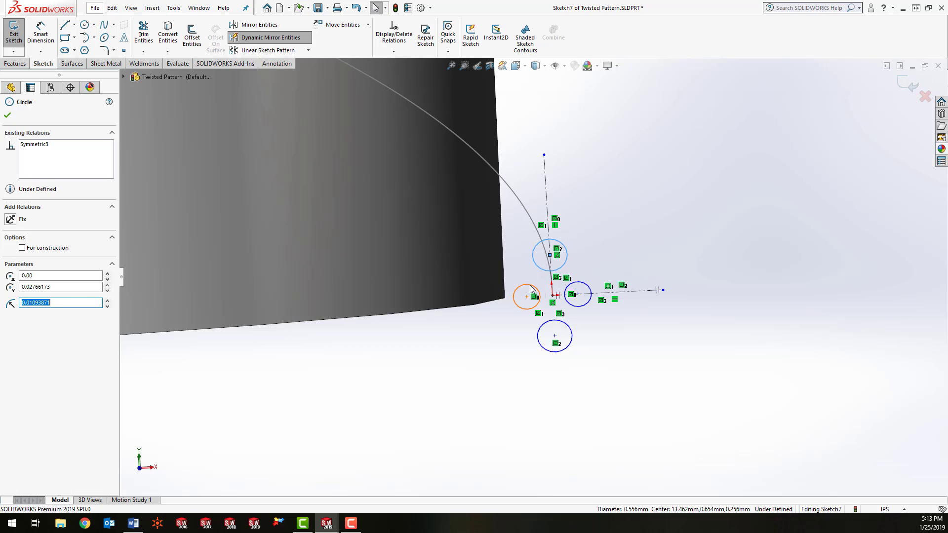
left_click(536, 287, "ctrl")
left_click(568, 327, "ctrl")
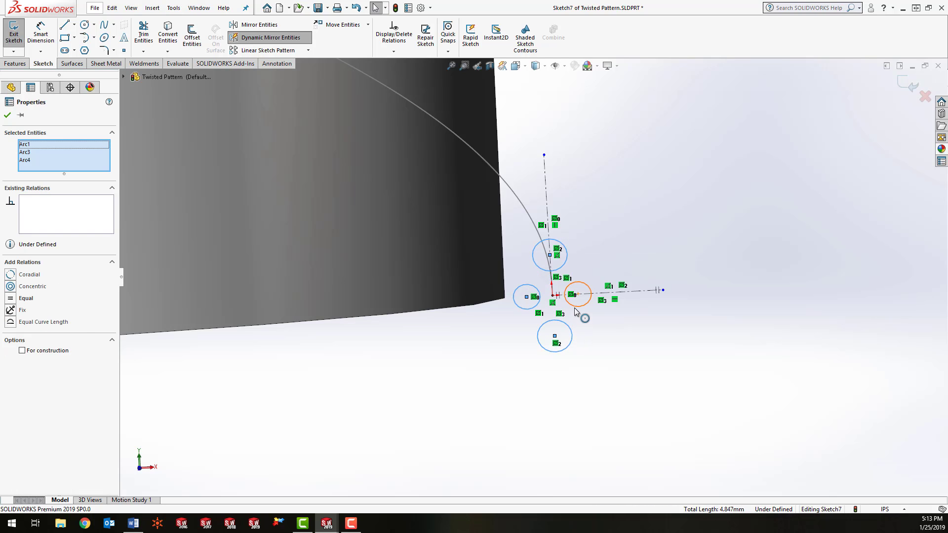
left_click(575, 306, "ctrl")
left_click(20, 301)
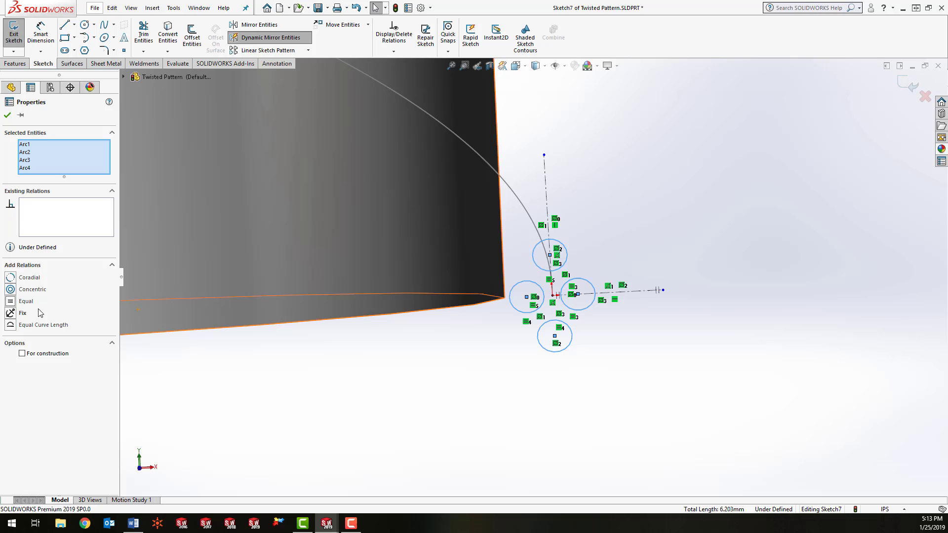
Step: Confirm the equal relation, then dimension the top circle's diameter, changing it from 0.04 to 0.03 in
left_click(7, 114)
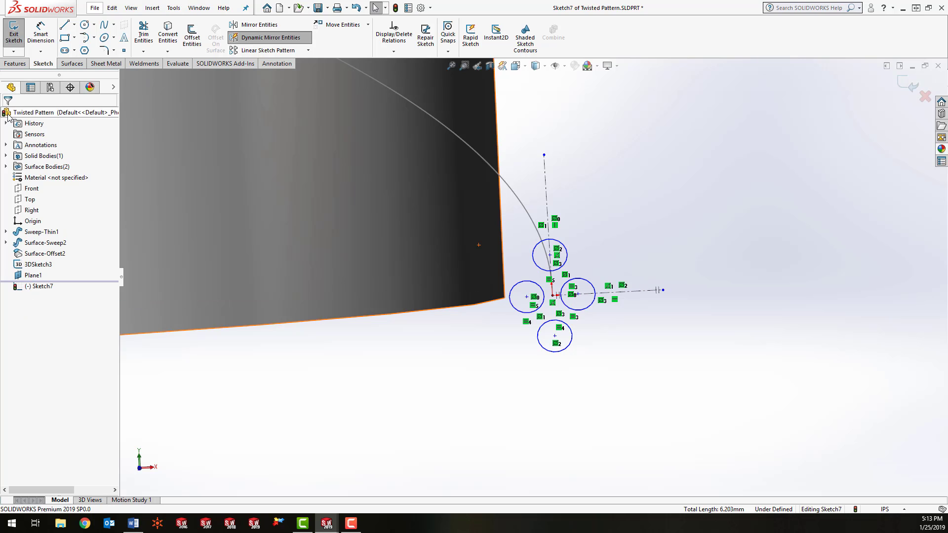
left_click(565, 252)
left_click(607, 222)
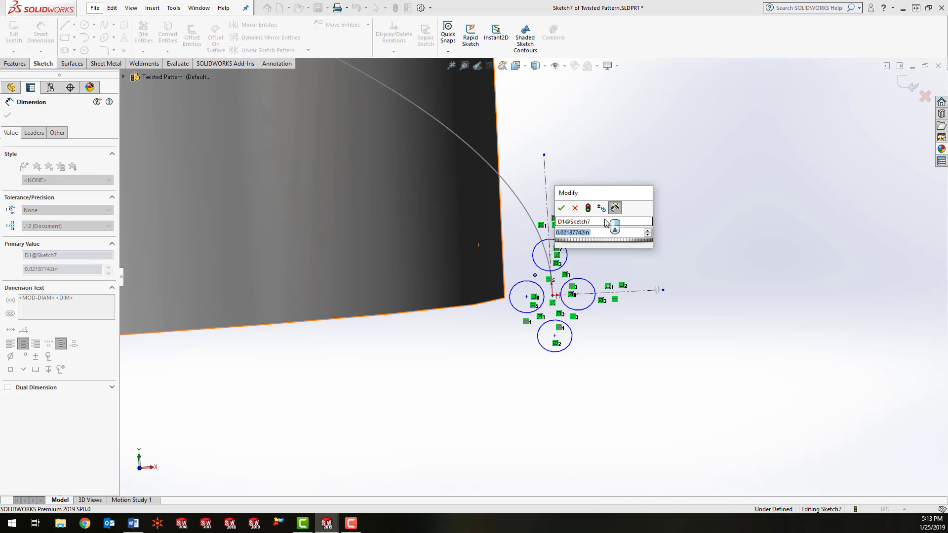
type(".0")
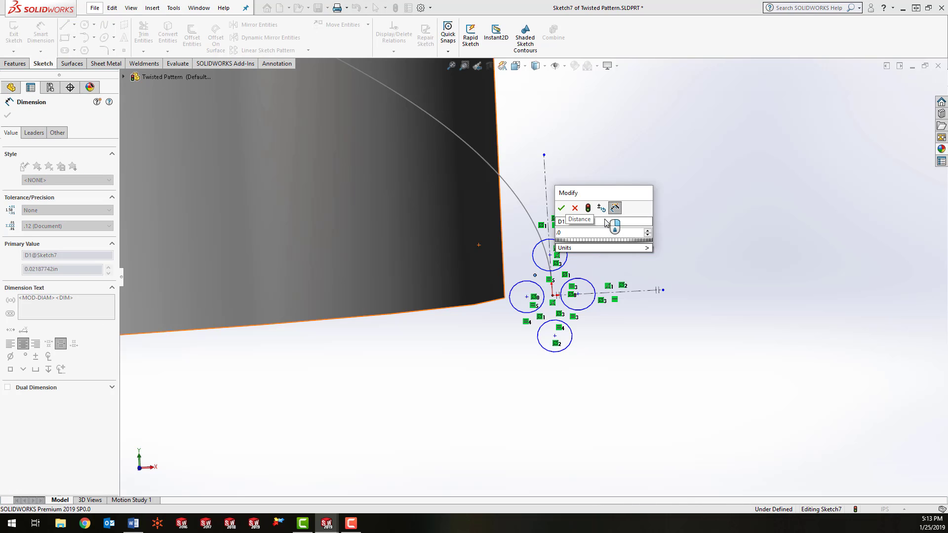
type("4")
key("Return")
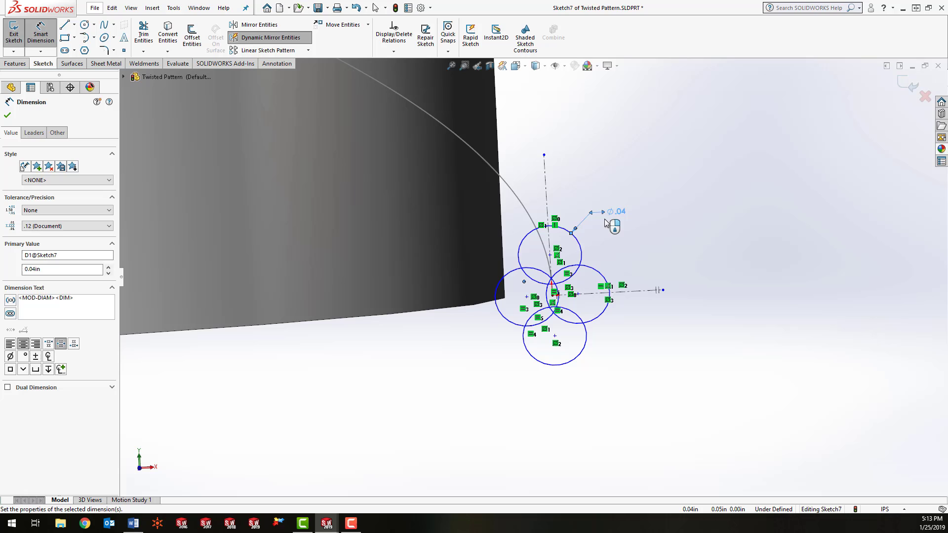
double_click(614, 211)
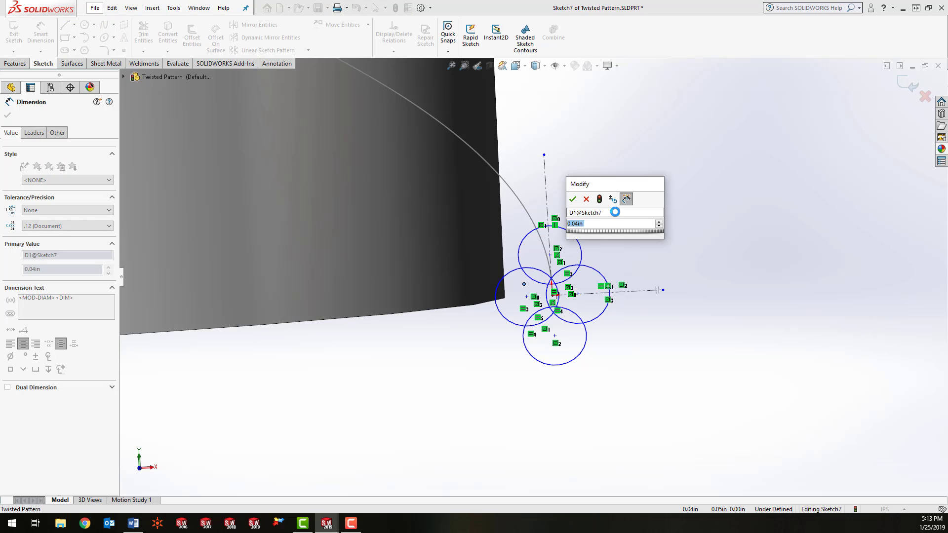
type(".03")
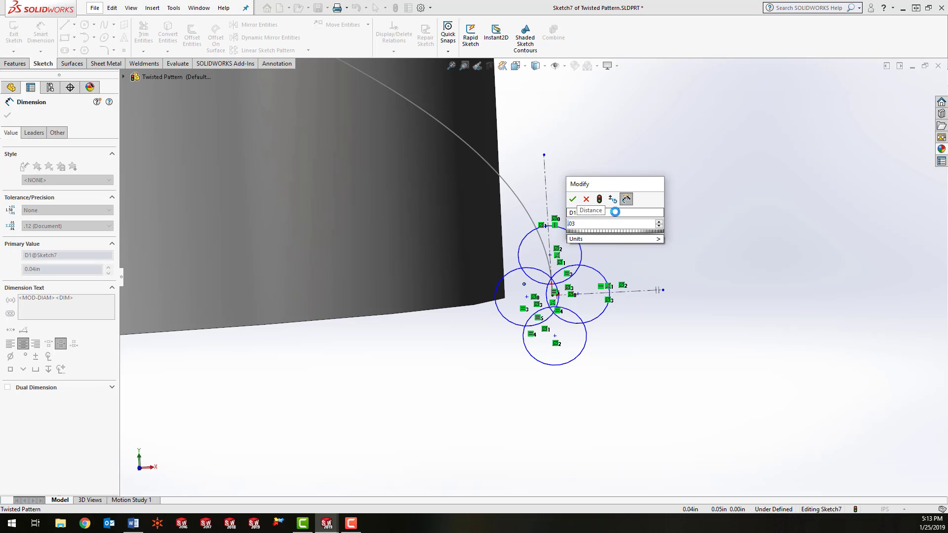
key("Return")
key("Escape")
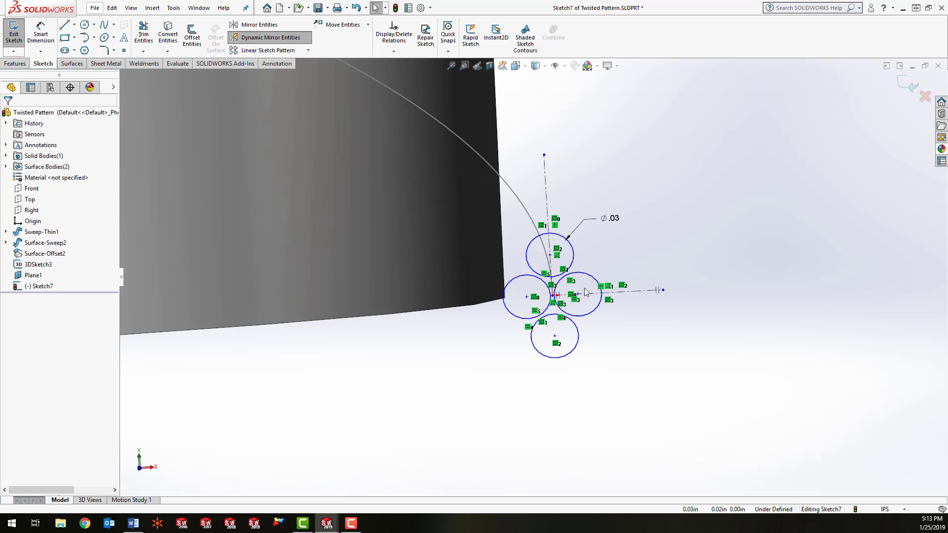
middle_click_drag(587, 294, 543, 302)
scroll(538, 299, "down", 3)
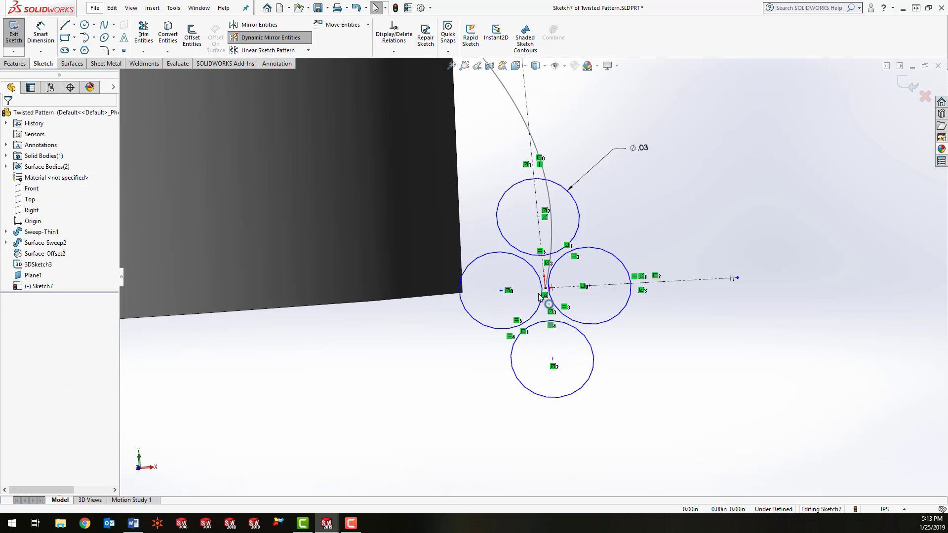
Step: Shift the left circle's centre slightly left and the construction line's endpoint down, then exit Sketch7
scroll(538, 295, "down", 2)
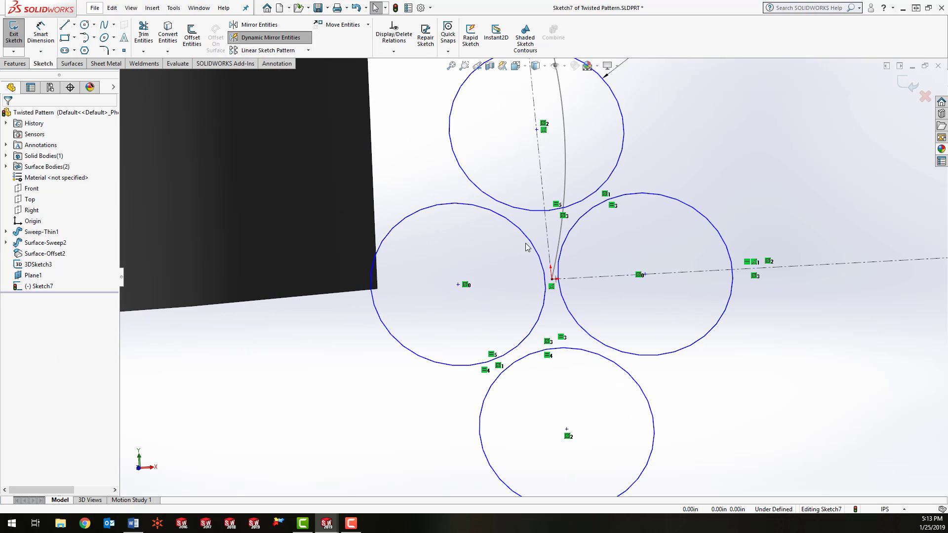
left_click(500, 217)
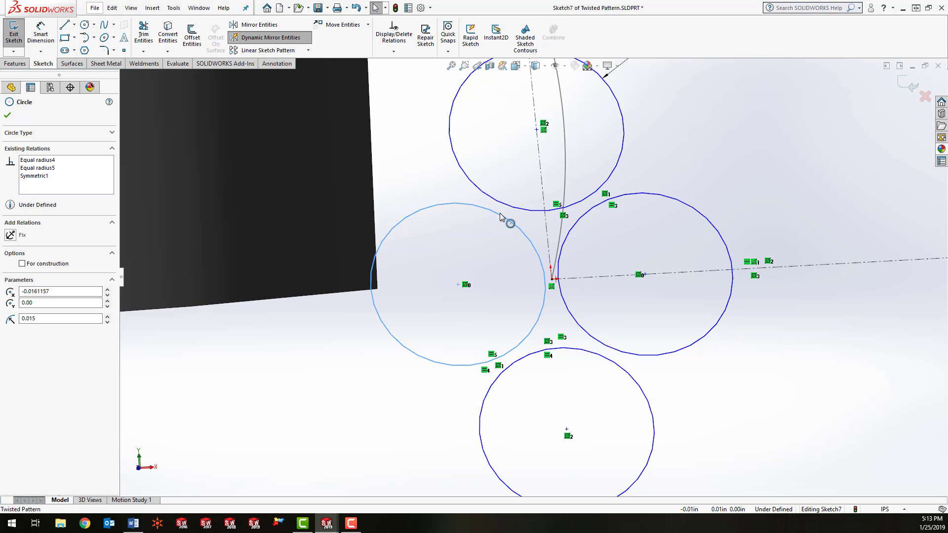
left_click(459, 285)
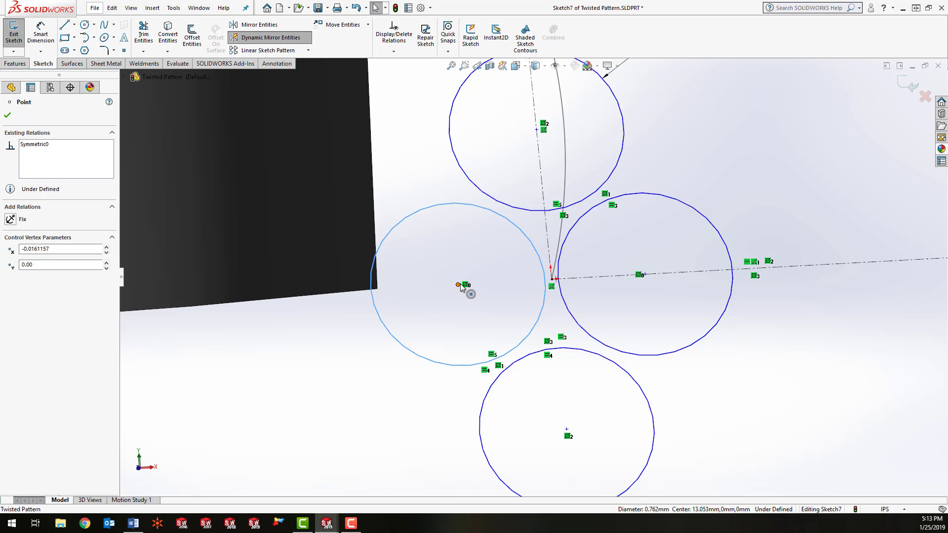
left_click_drag(468, 285, 461, 284)
left_click(536, 130)
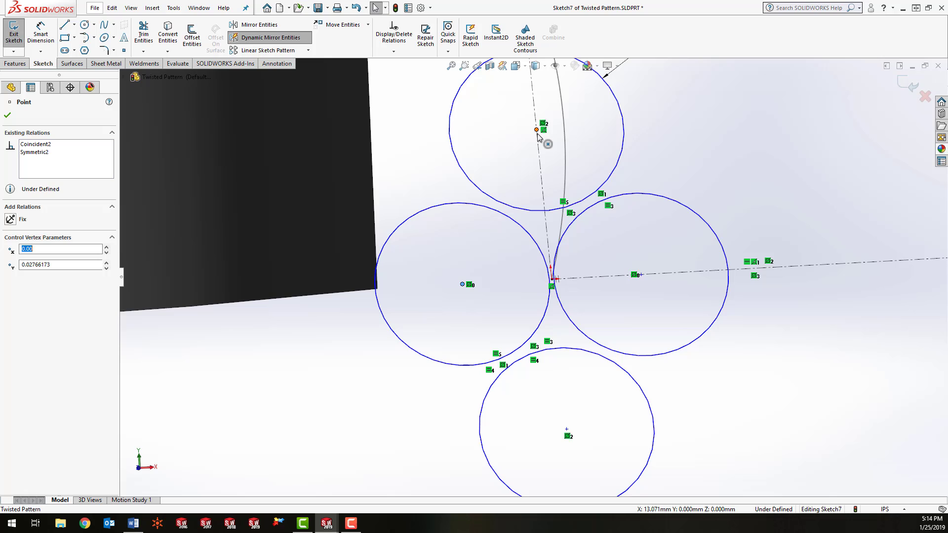
left_click_drag(536, 130, 536, 137)
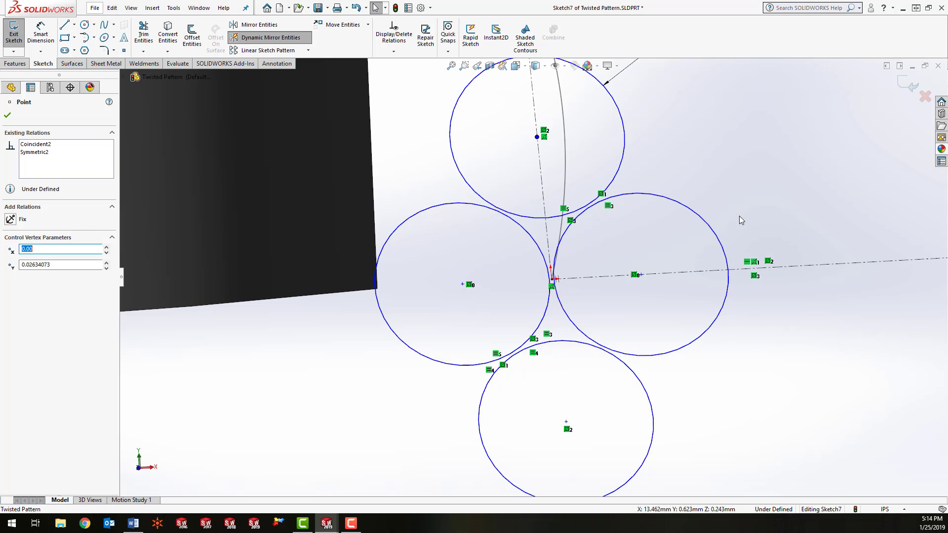
scroll(758, 192, "up", 4)
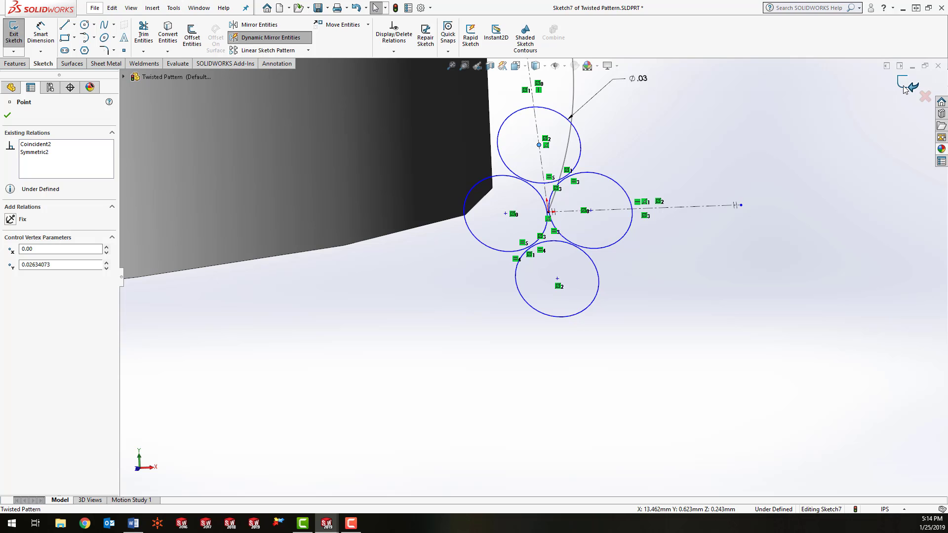
left_click(901, 85)
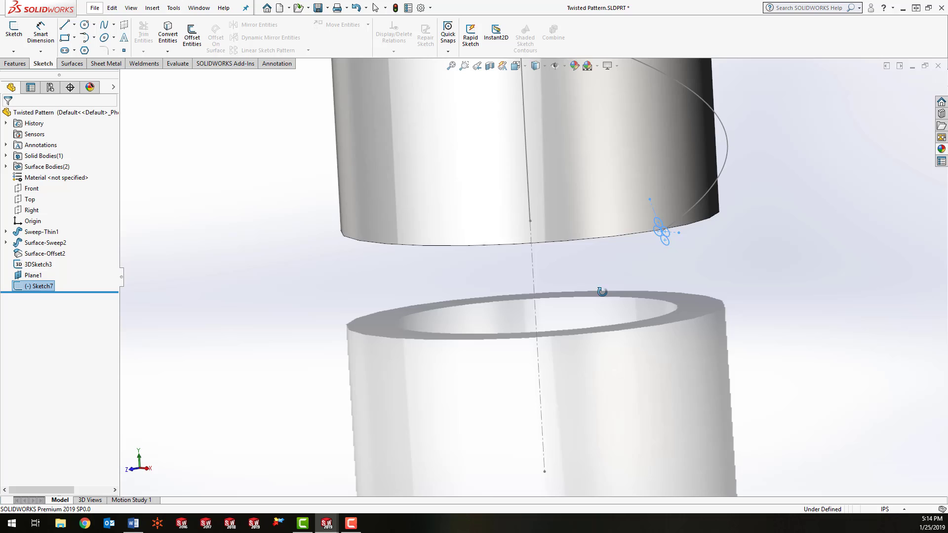
Step: Select profile Sketch7 together with helix 3DSketch3 and start a Swept Boss/Base
scroll(675, 212, "up", 5)
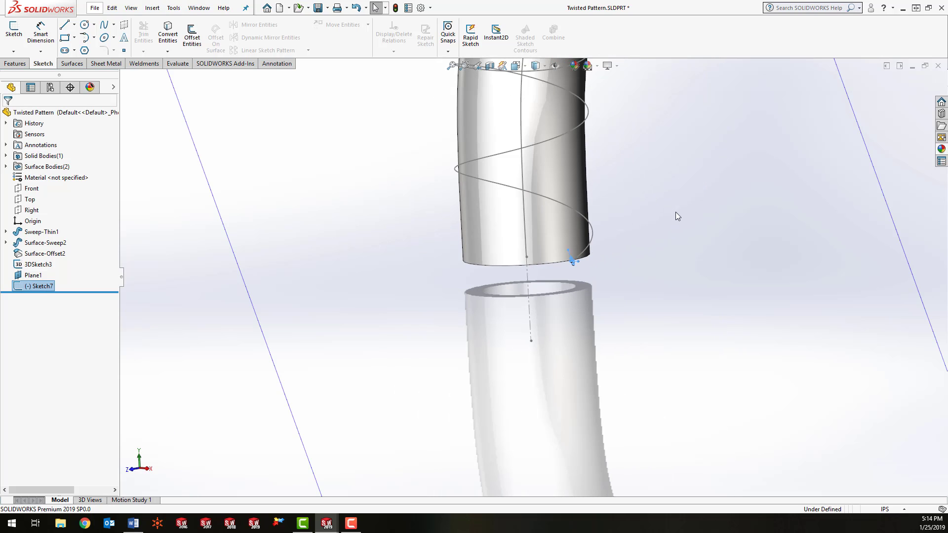
left_click(166, 329)
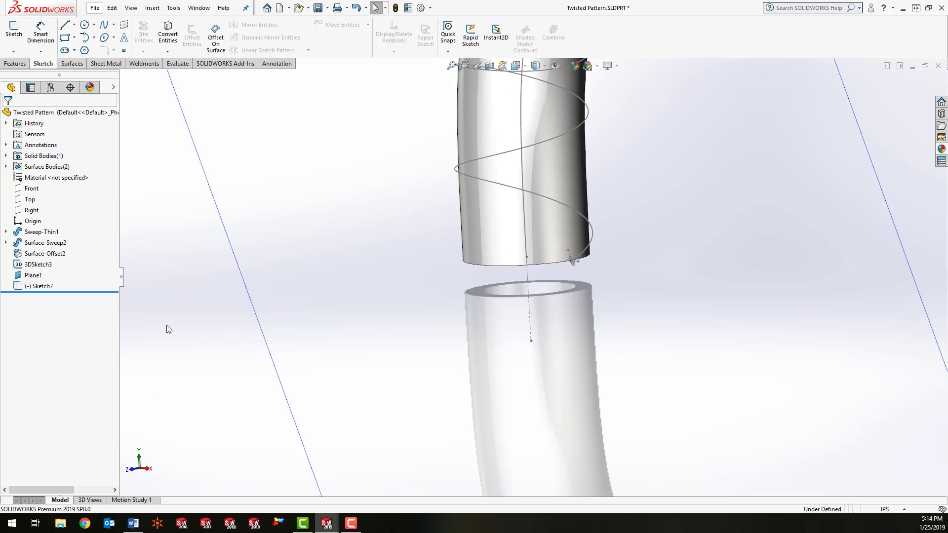
left_click(44, 288)
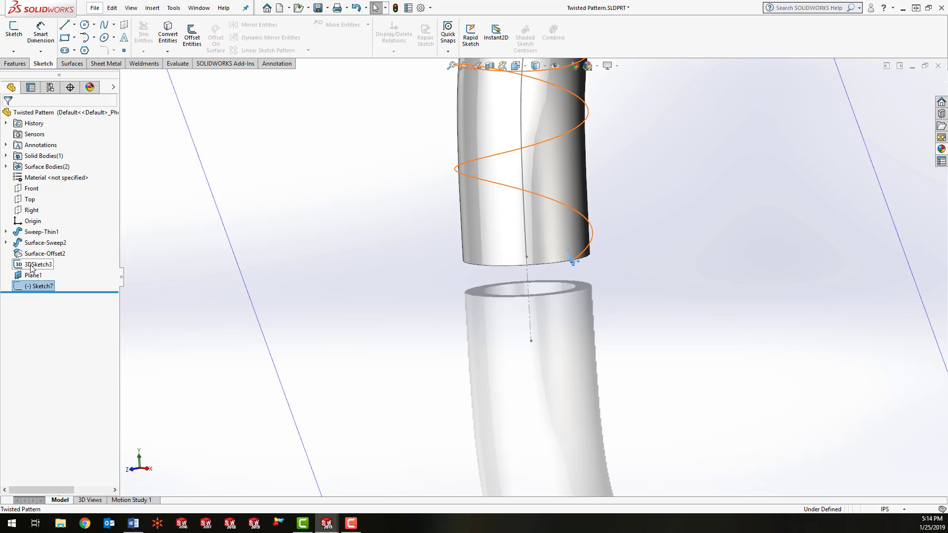
left_click(31, 266, "ctrl")
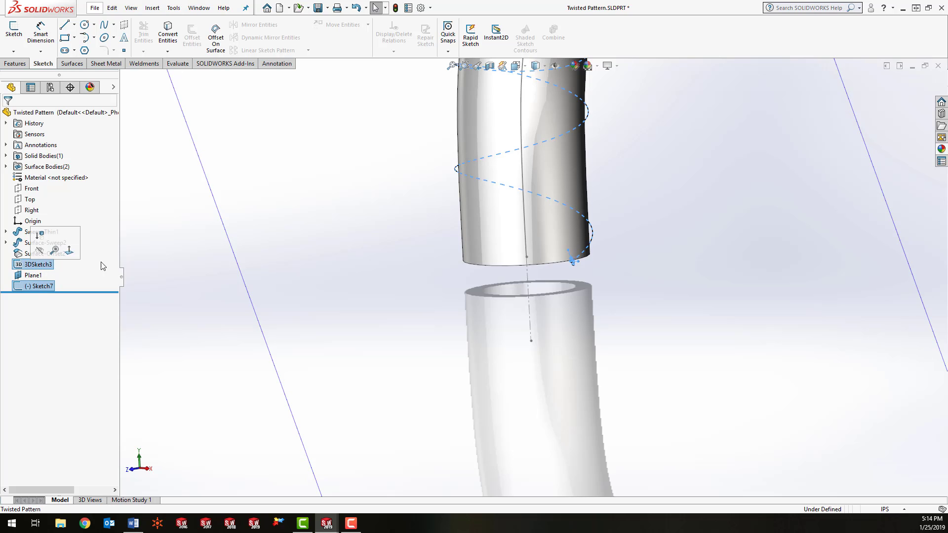
left_click(16, 63)
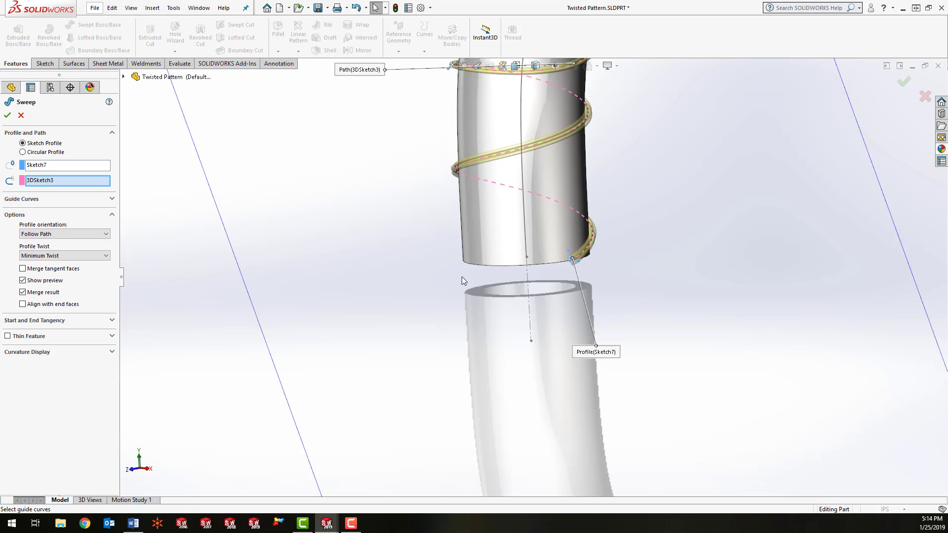
Step: Set the sweep's Profile Twist to Specify Twist Value in Revolutions and select the Direction 1 amount
scroll(464, 279, "up", 5)
scroll(494, 340, "down", 5)
middle_click_drag(493, 341, 541, 323)
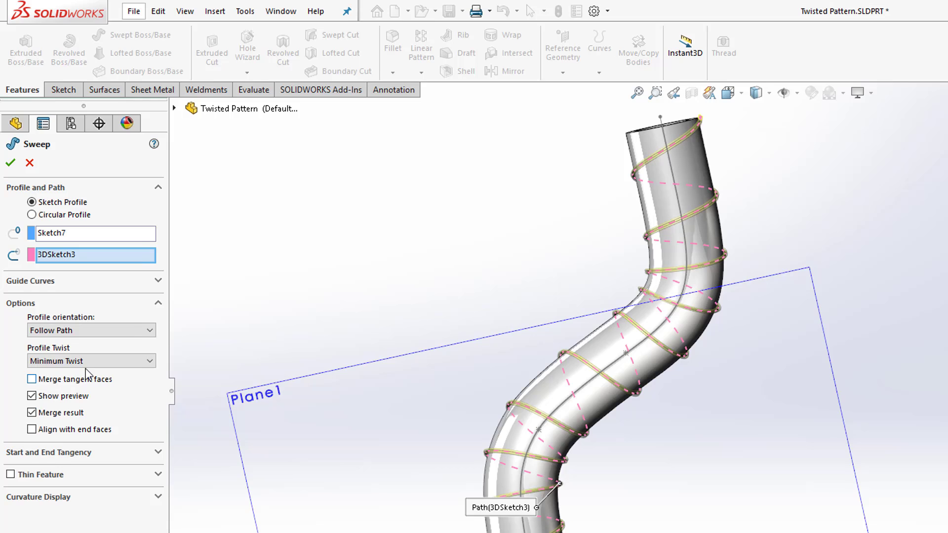
left_click(70, 258)
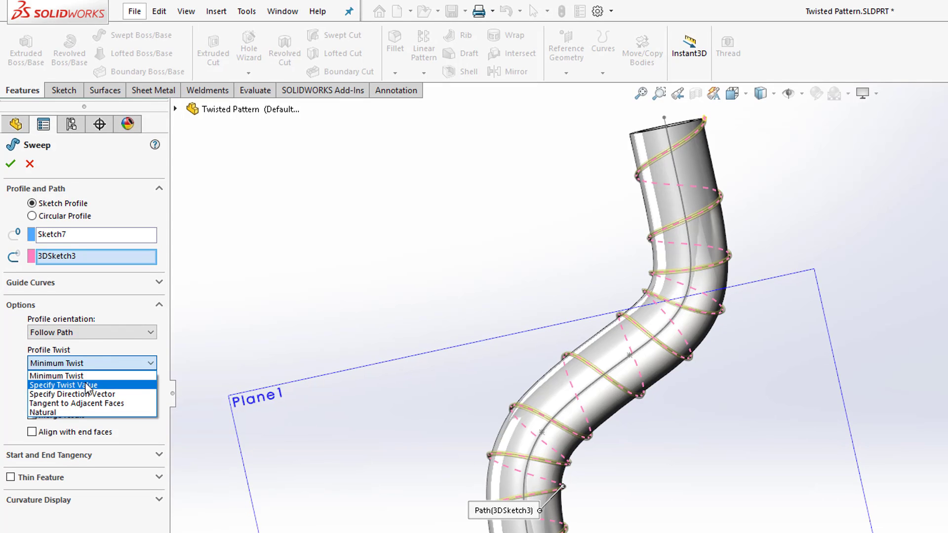
left_click(86, 382)
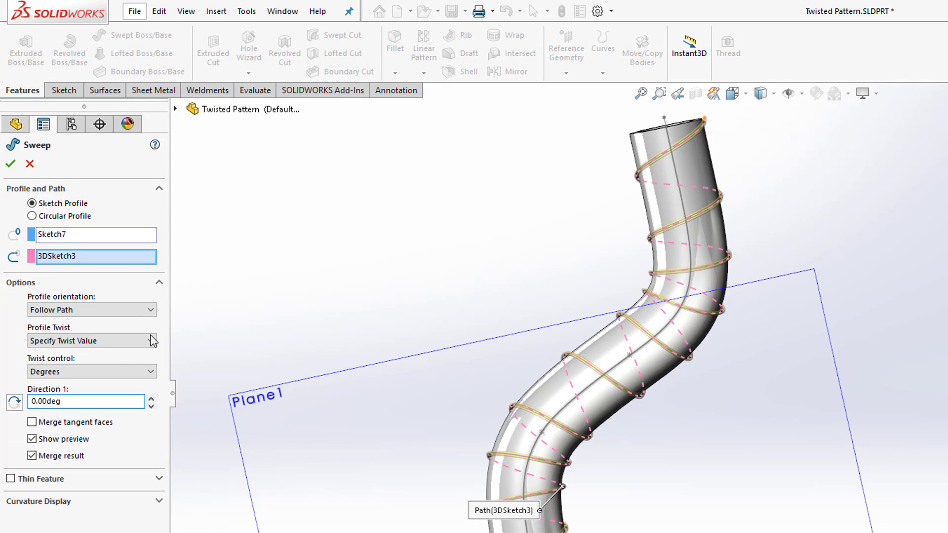
left_click(74, 402)
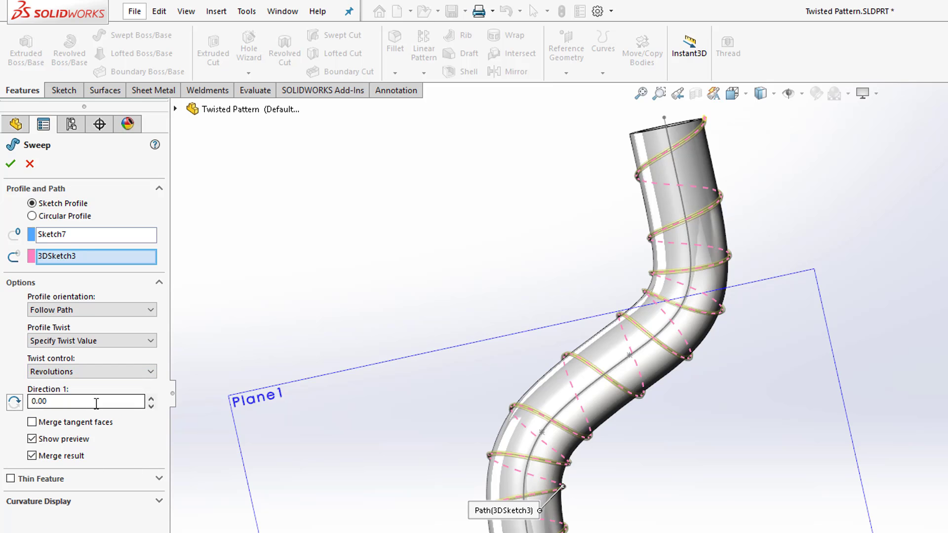
left_click_drag(96, 402, 22, 401)
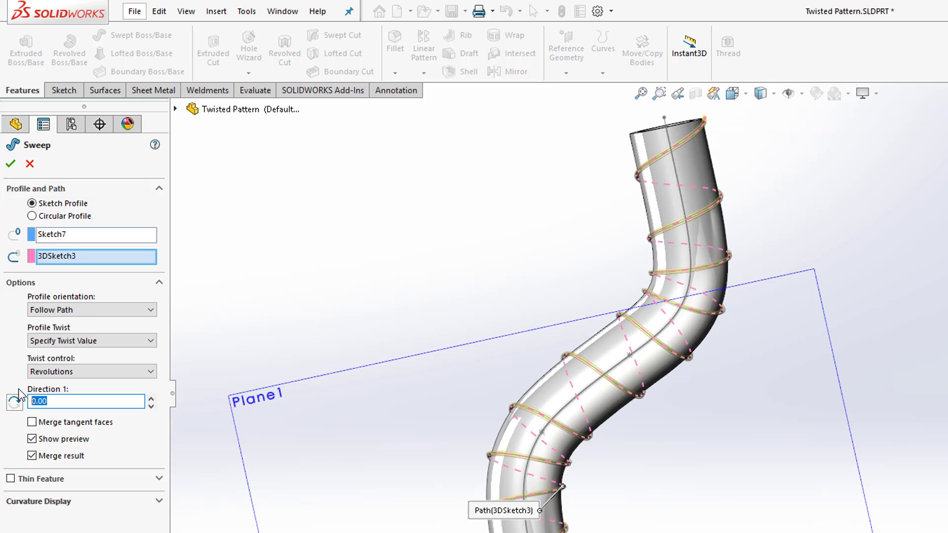
Step: Enter a Direction 1 twist of 50 revolutions and inspect the braided sweep preview
type("50")
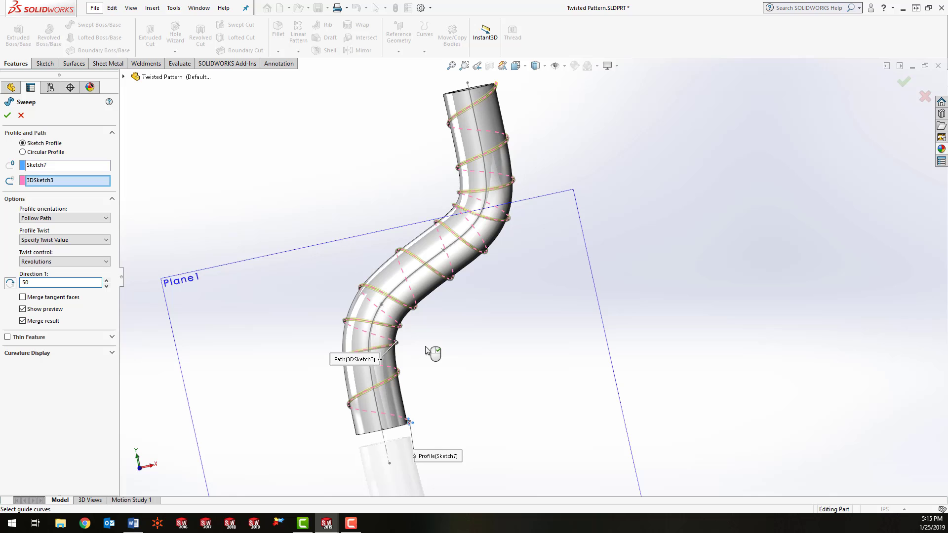
scroll(413, 401, "down", 2)
scroll(380, 369, "down", 8)
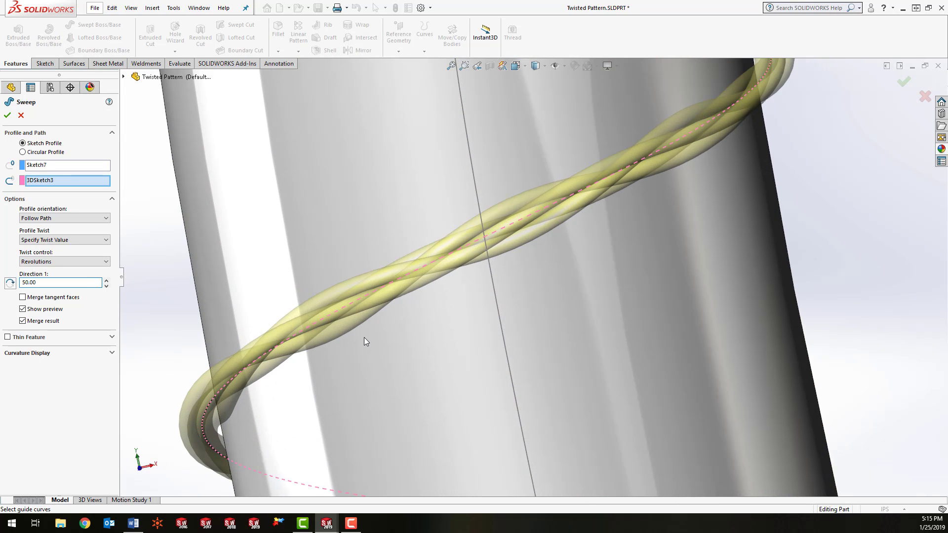
middle_click_drag(364, 340, 570, 298)
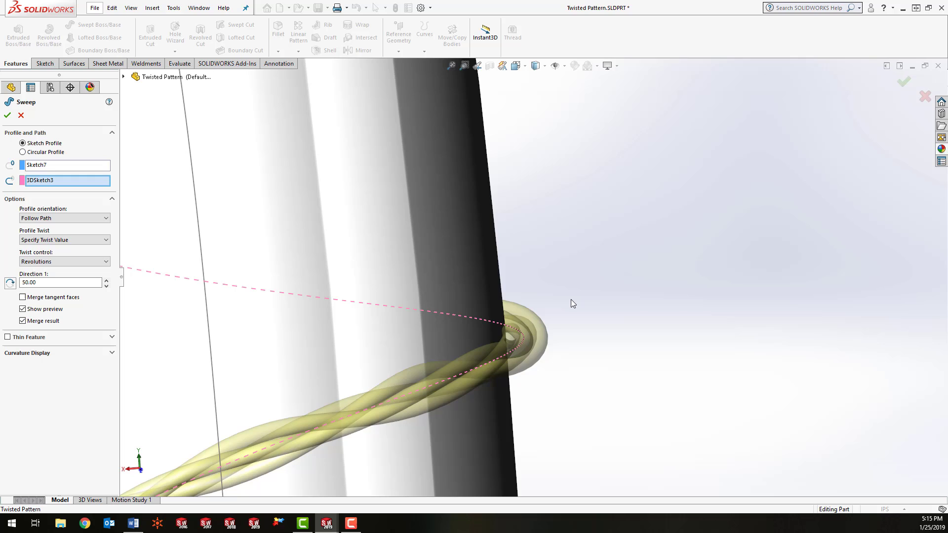
Step: Accept the 50-revolution sweep as Sweep2 and orbit around the bend to inspect the strands
left_click(8, 115)
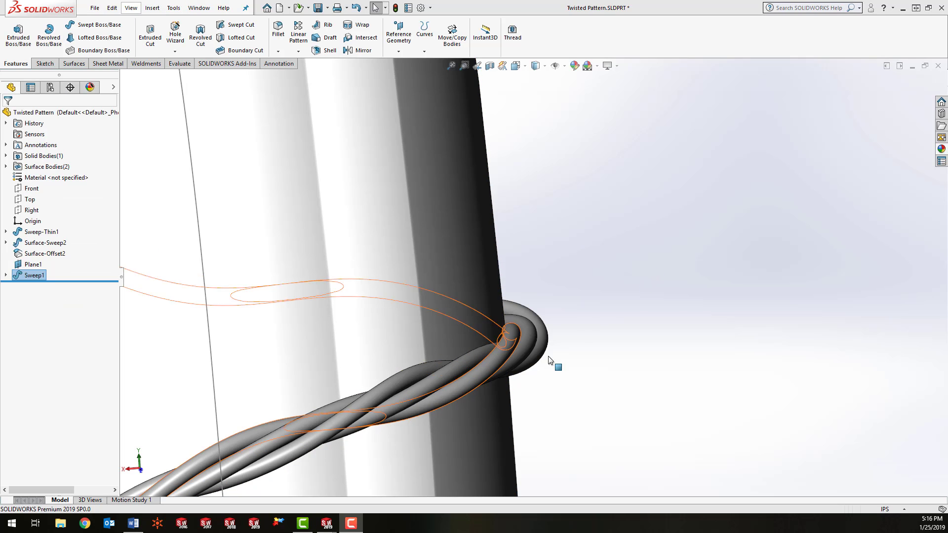
scroll(565, 282, "up", 5)
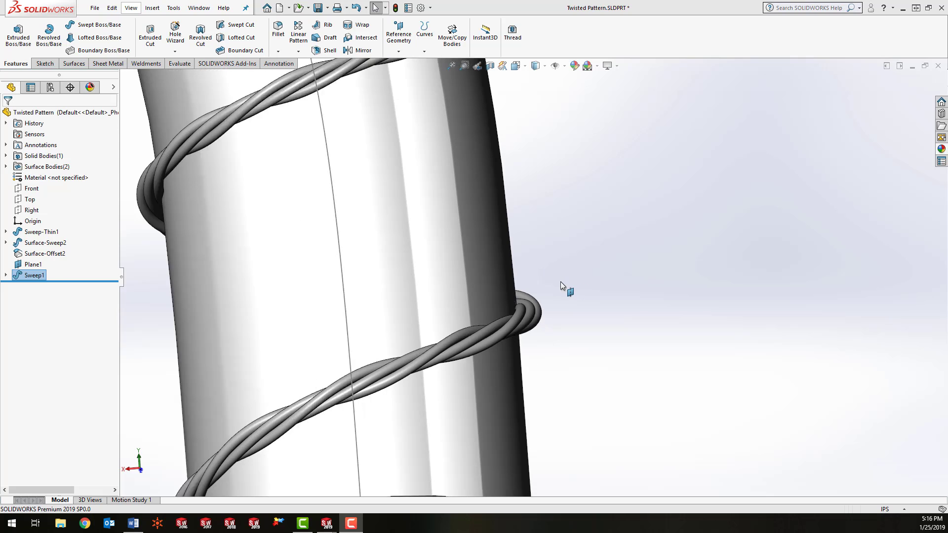
scroll(551, 202, "up", 5)
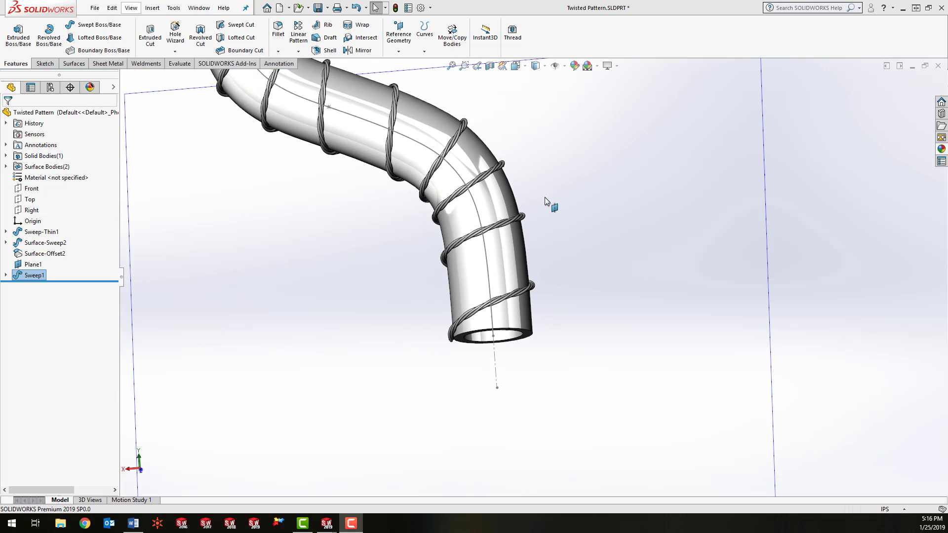
middle_click_drag(537, 168, 532, 232)
scroll(484, 239, "down", 6)
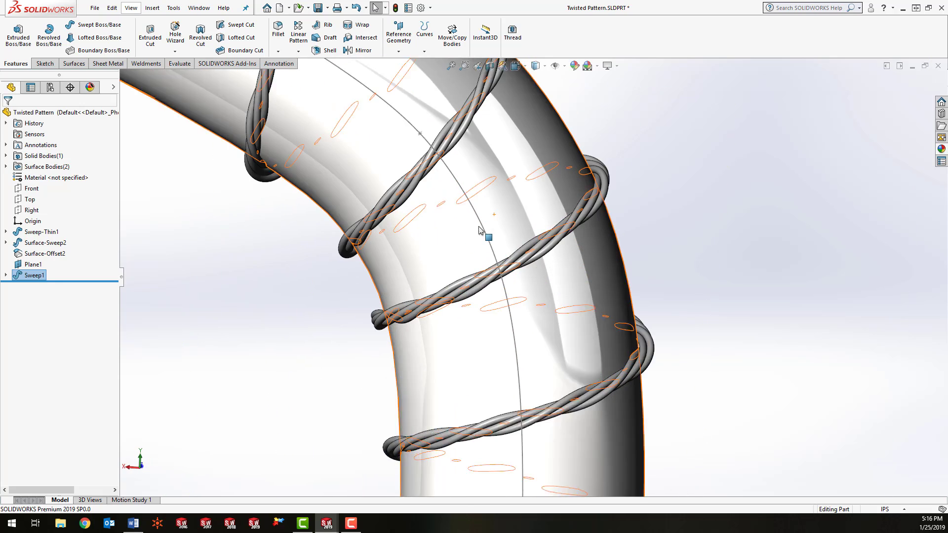
middle_click_drag(328, 412, 716, 391)
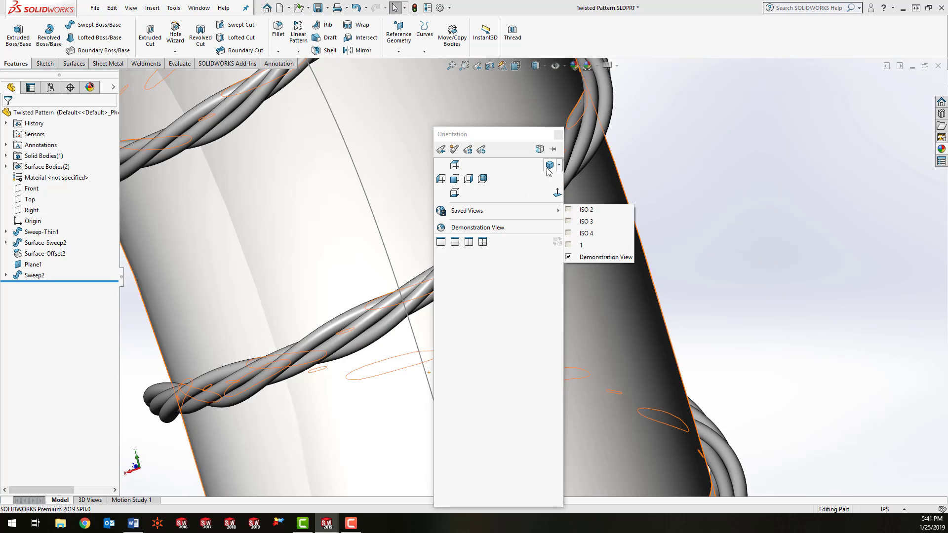
Step: Switch to the Isometric view to see the wire coiling along the whole S-tube
left_click(548, 166)
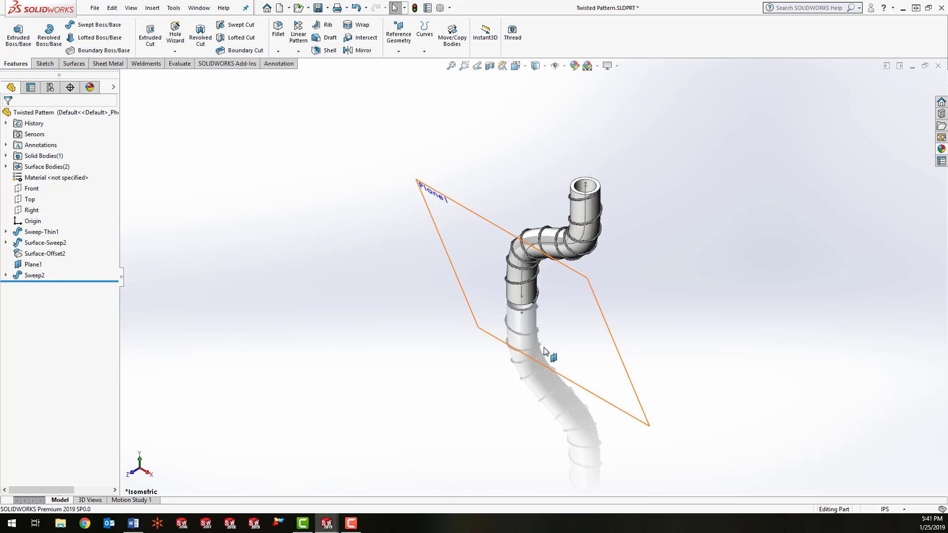